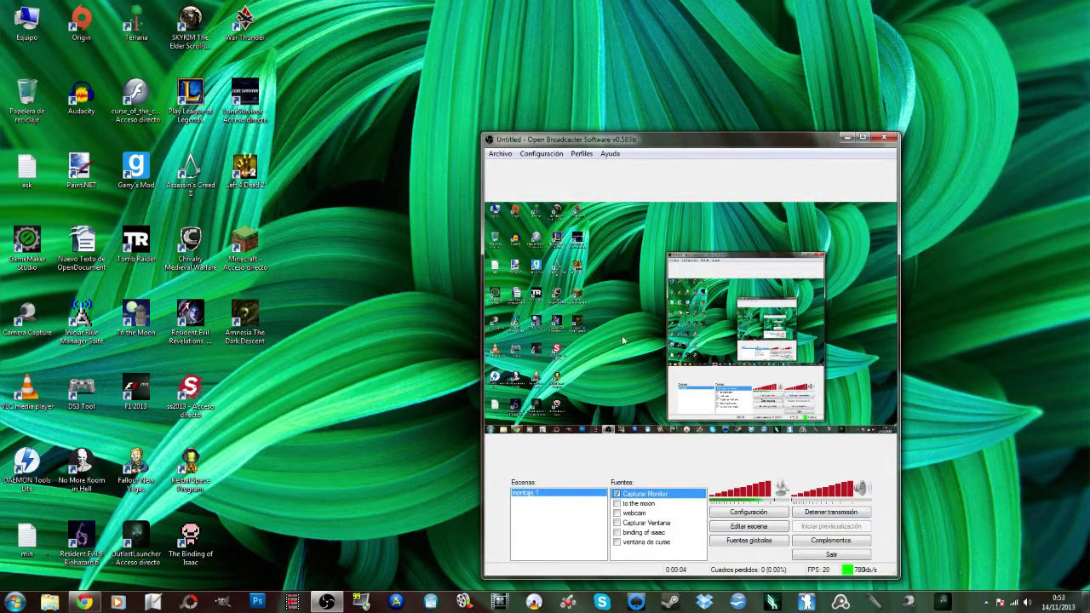
- Minimize OBS and bring Chrome back up showing the 50068-crt_promo.jpg scanline example
click(846, 138)
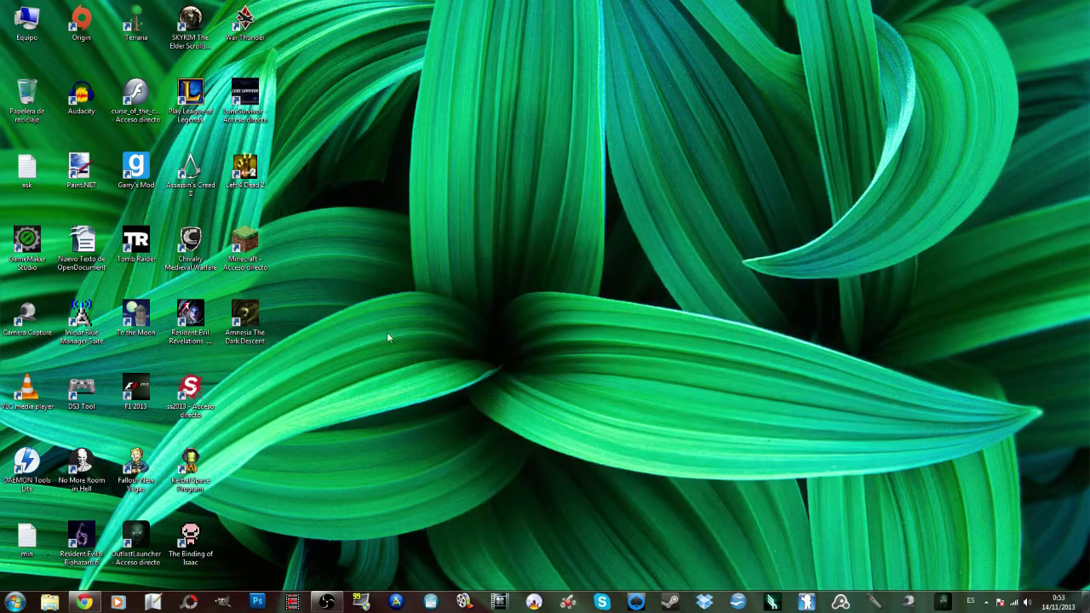
click(84, 601)
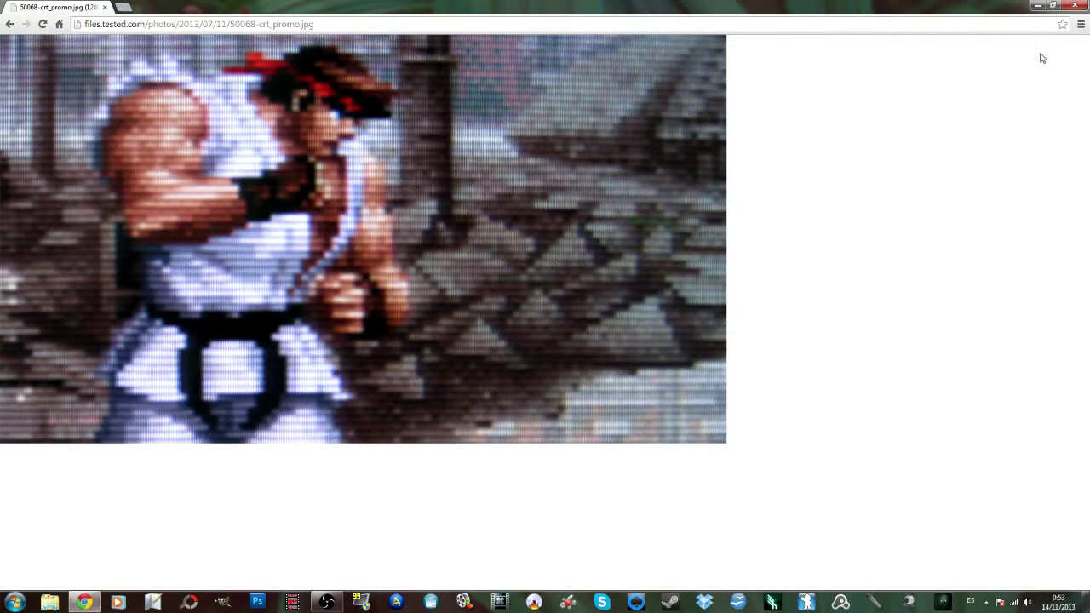
- Minimize the browser, launch Photoshop CS5 and show the Archivo menu
click(1039, 7)
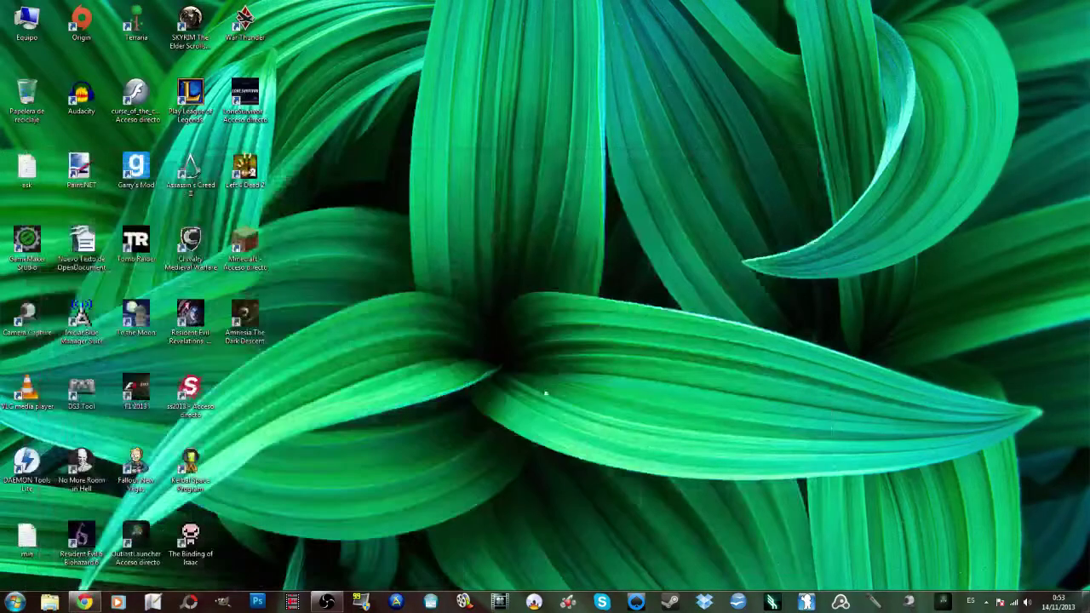
click(257, 602)
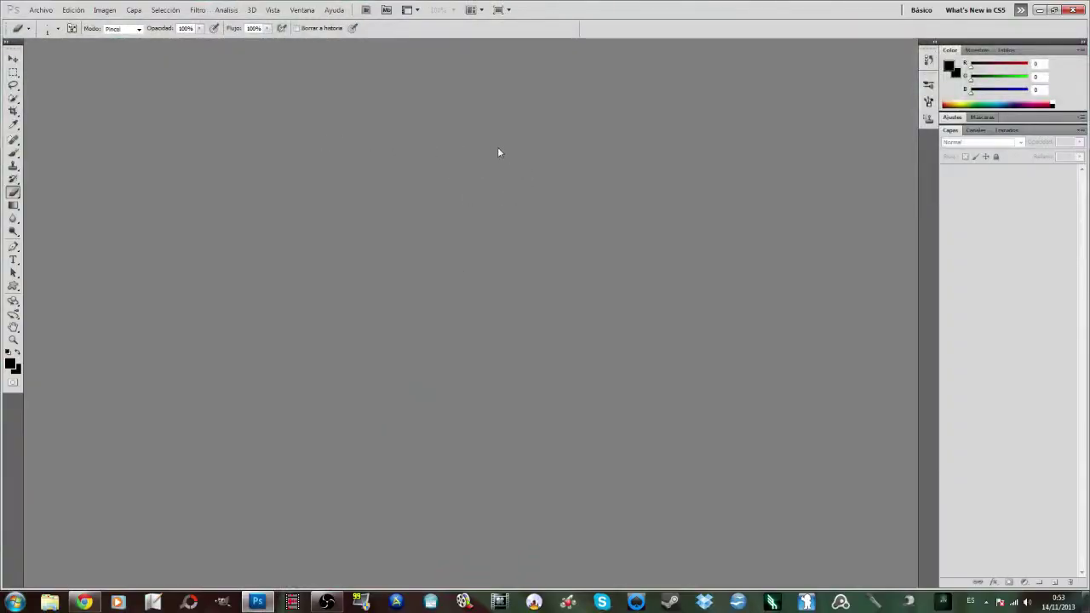
click(41, 10)
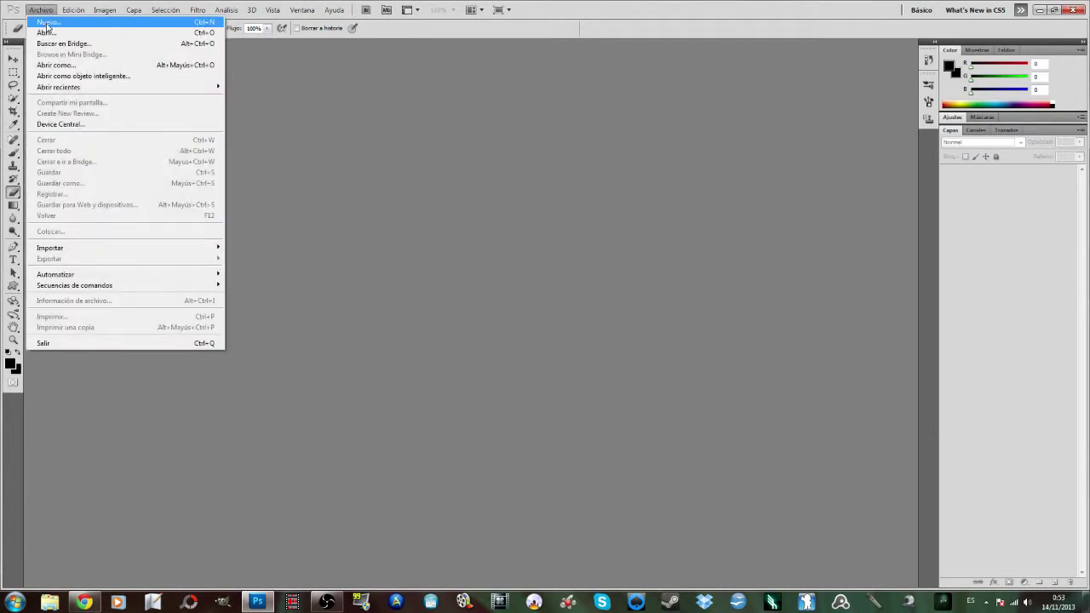
- Create a new transparent document 2 × 2 píxeles in size
click(47, 23)
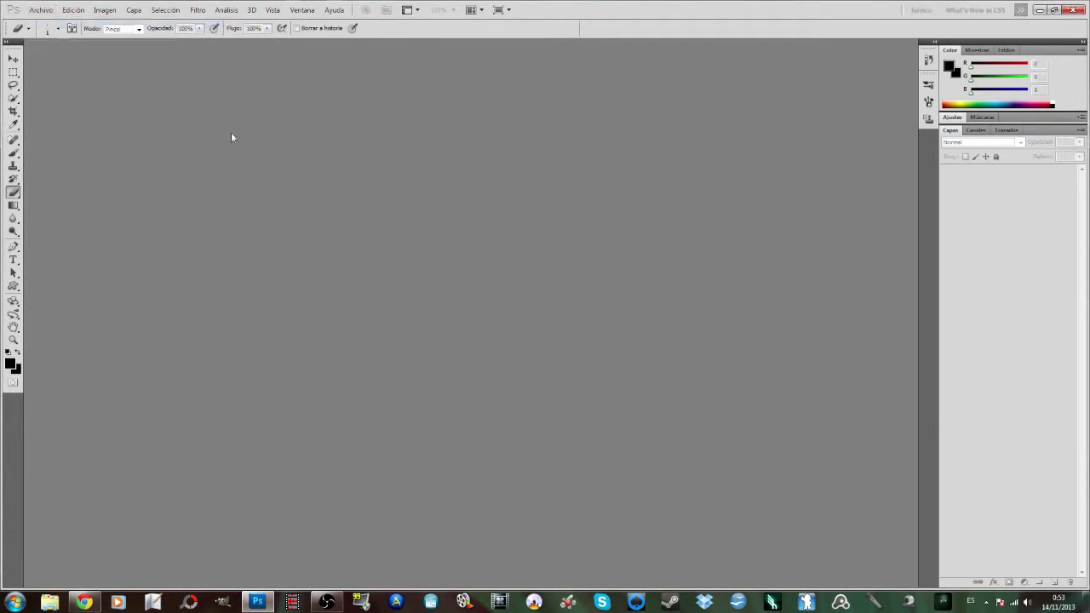
click(289, 225)
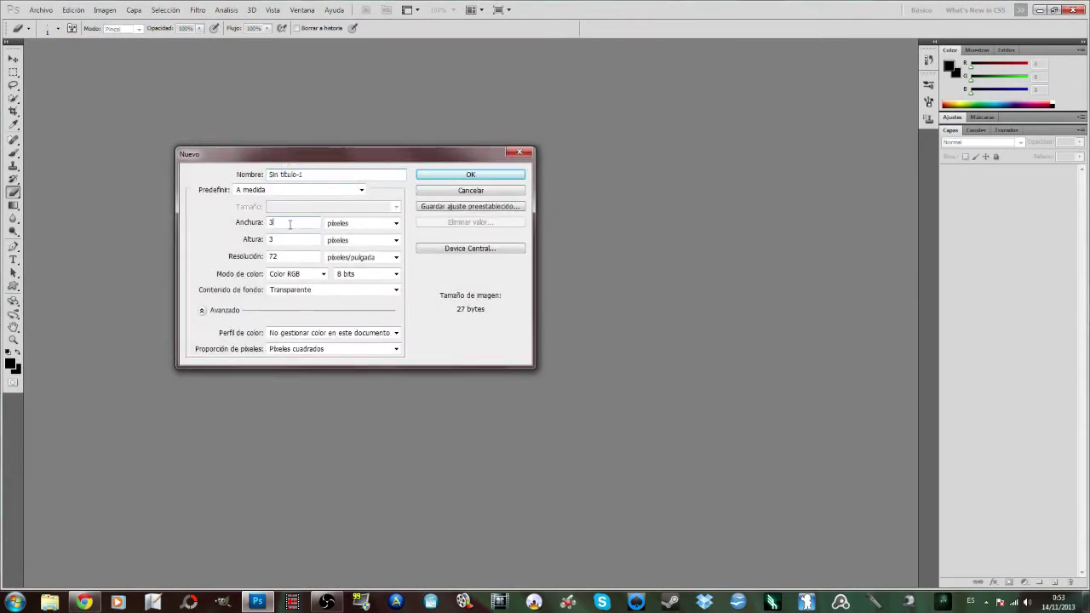
key(Tab)
double_click(281, 221)
text(2)
key(Tab)
text(2)
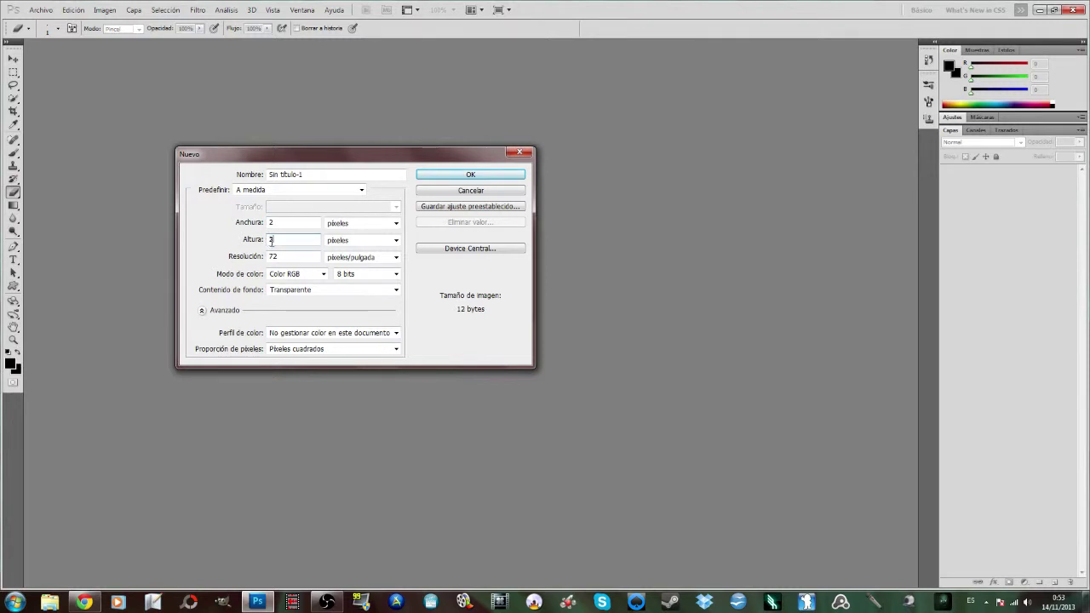
click(361, 223)
click(361, 241)
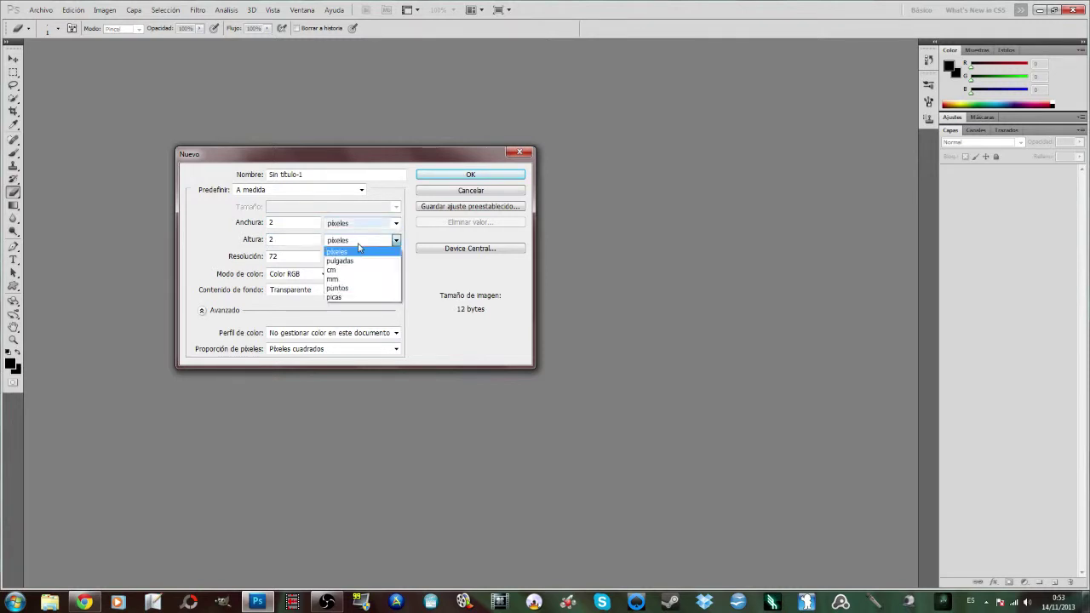
click(361, 223)
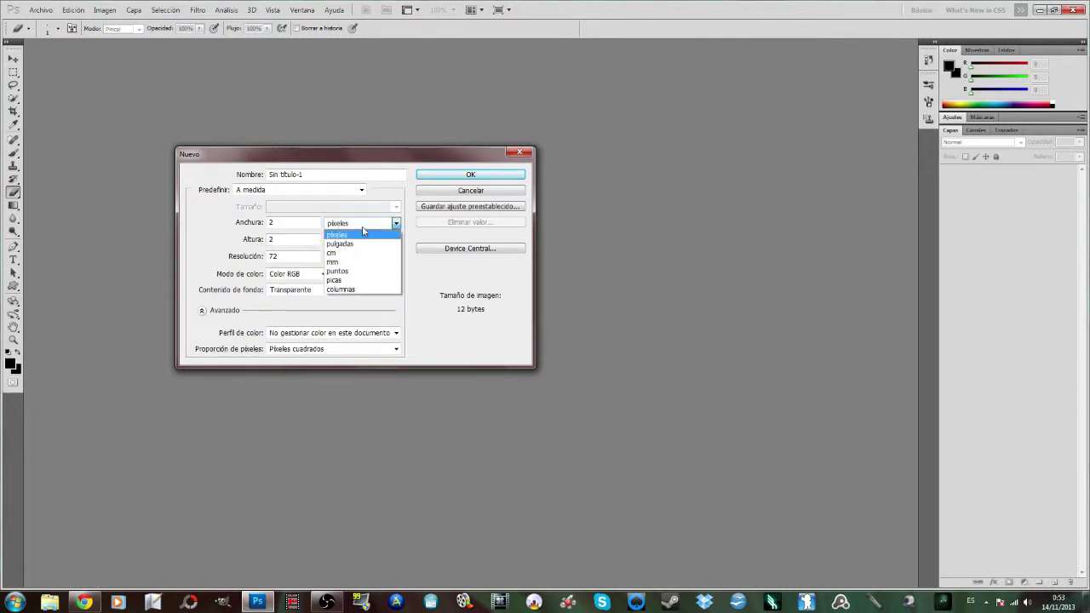
click(363, 230)
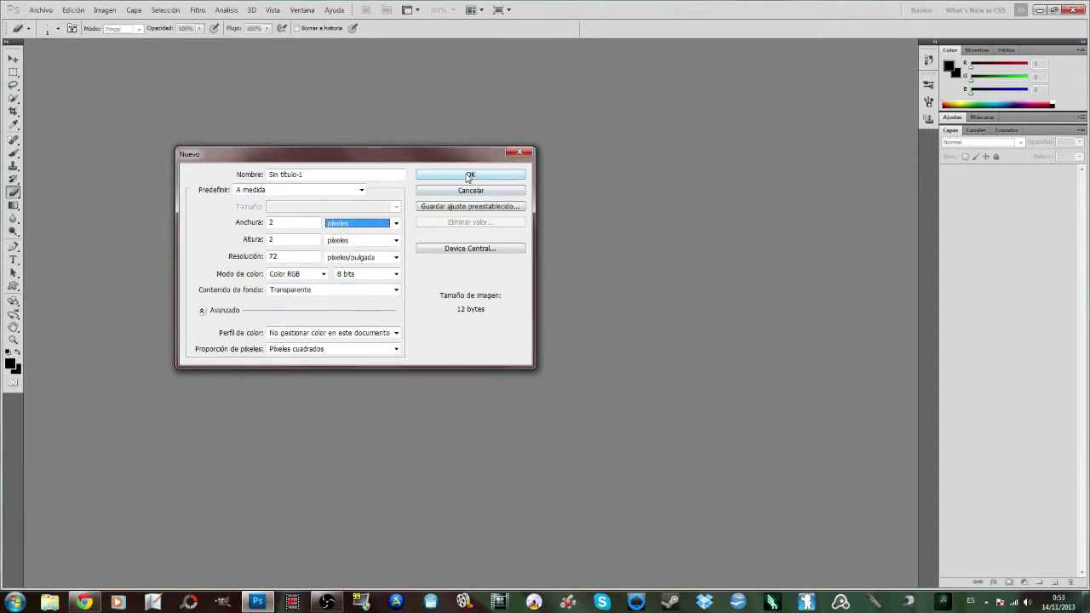
click(467, 177)
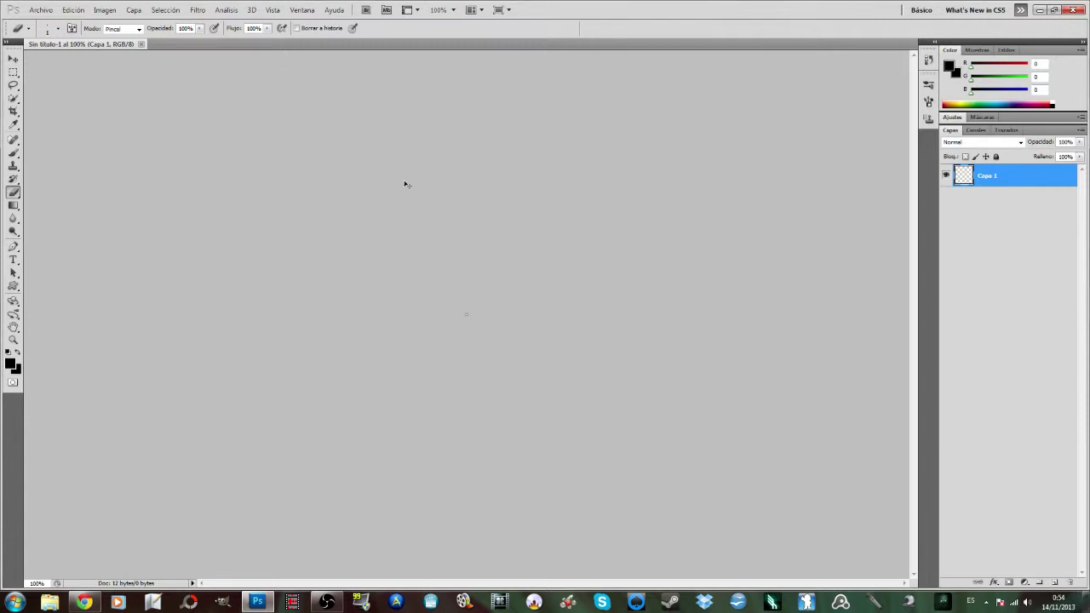
- Zoom the 2×2 canvas to 3200% and select the Brush tool
key(ctrl+0)
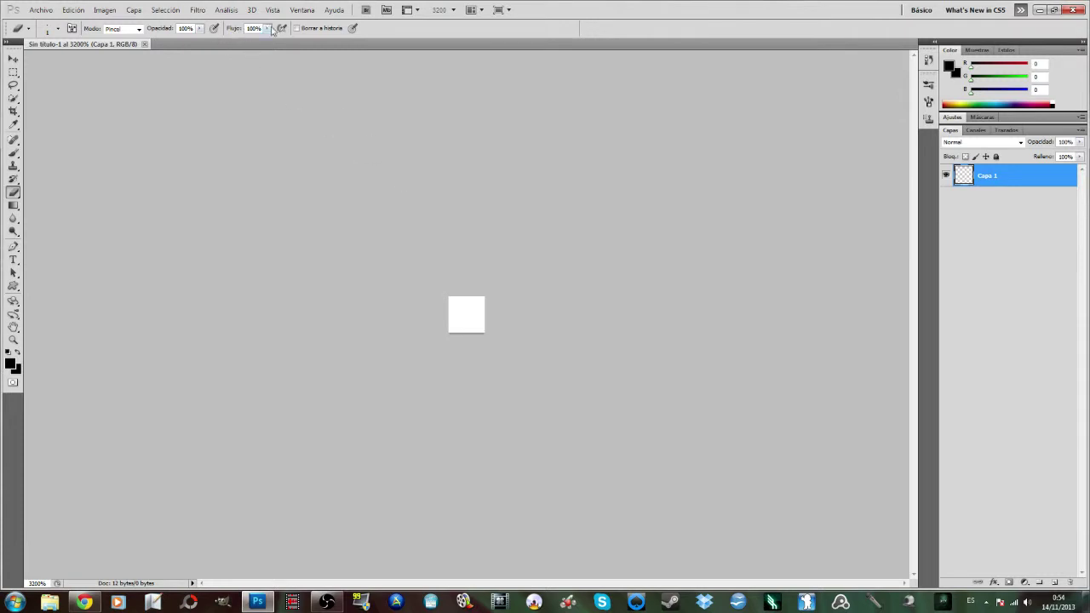
click(272, 10)
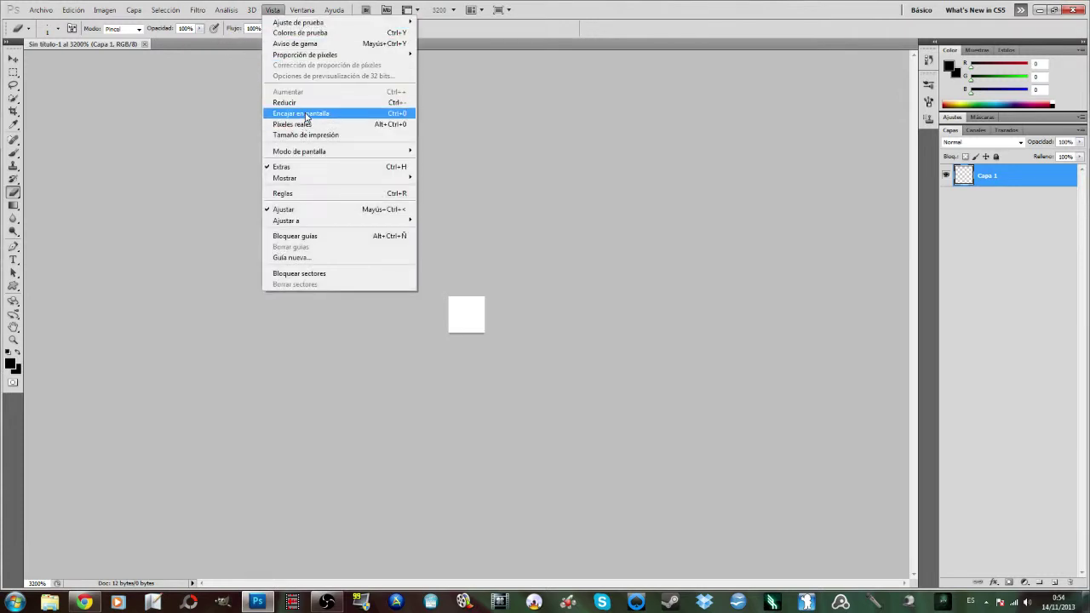
click(492, 157)
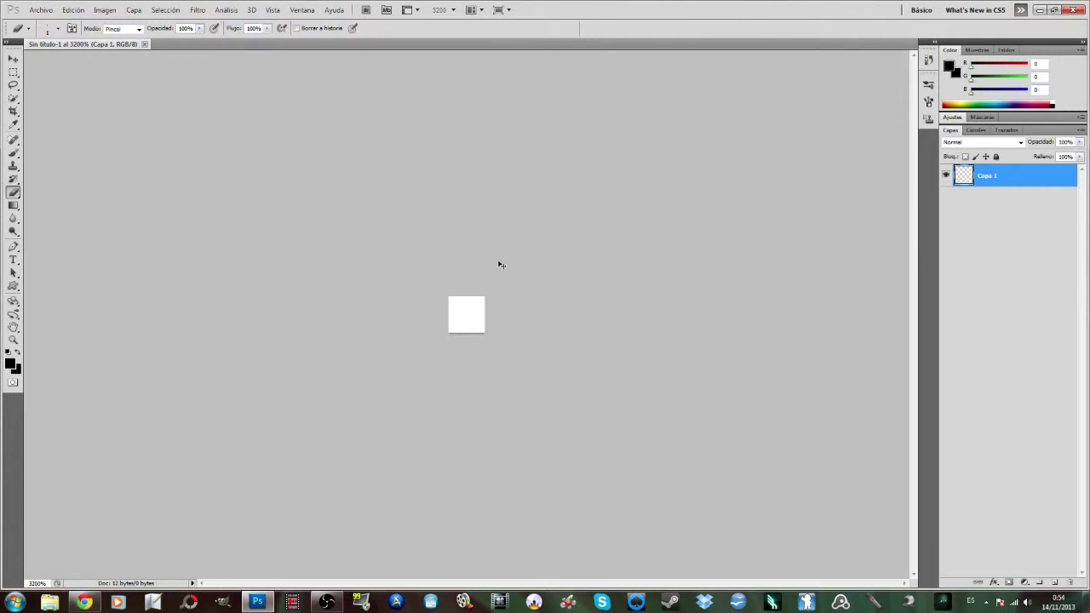
key(ctrl+minus)
key(ctrl+minus)
key(ctrl+minus)
key(ctrl+minus)
key(ctrl+minus)
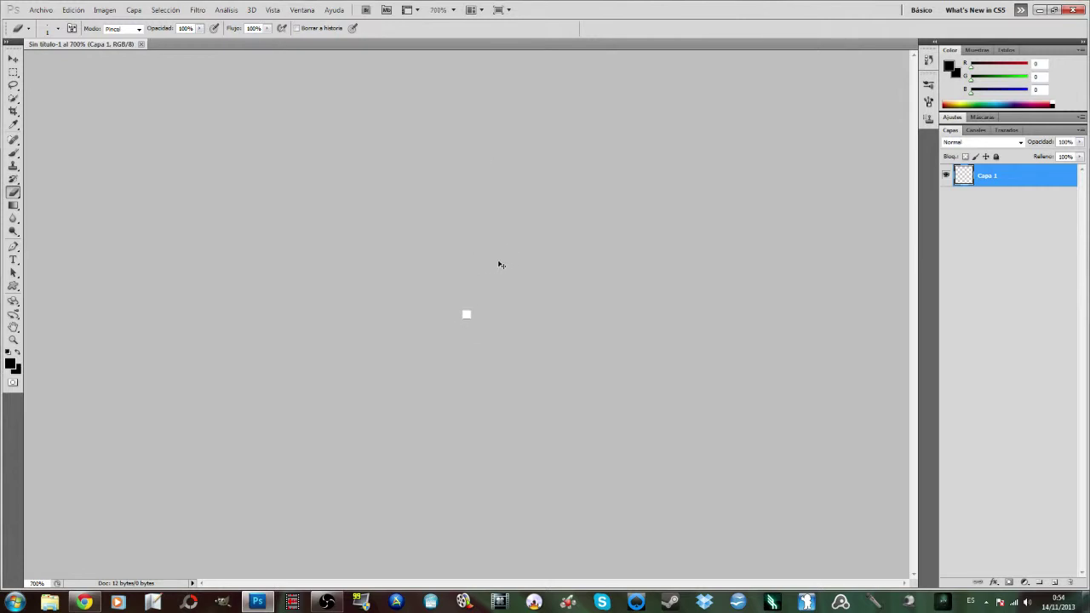
key(ctrl+plus)
key(ctrl+plus)
key(ctrl+plus)
key(ctrl+plus)
key(ctrl+plus)
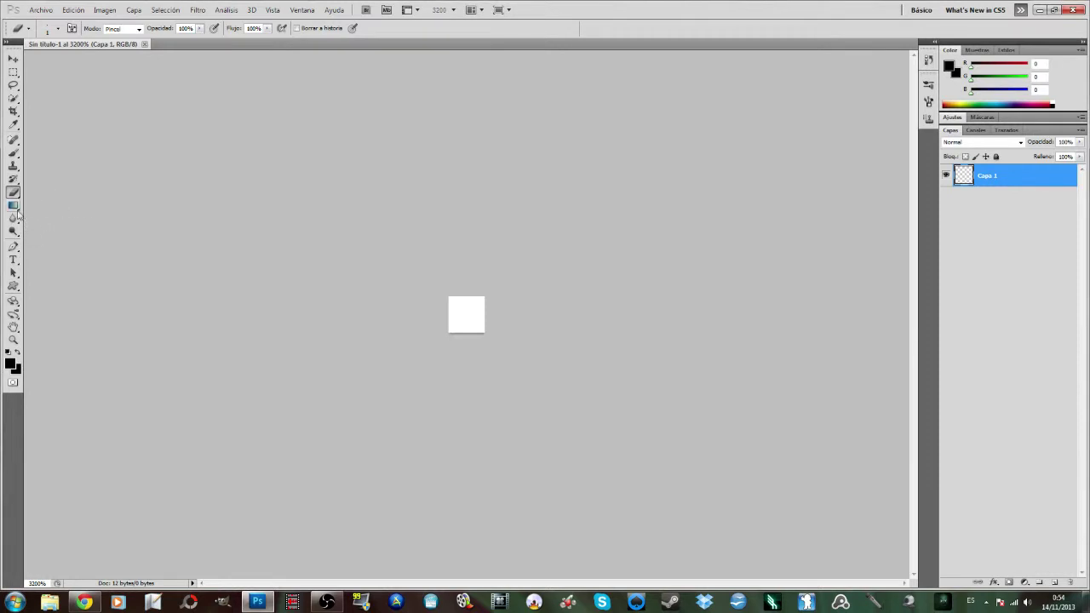
click(13, 154)
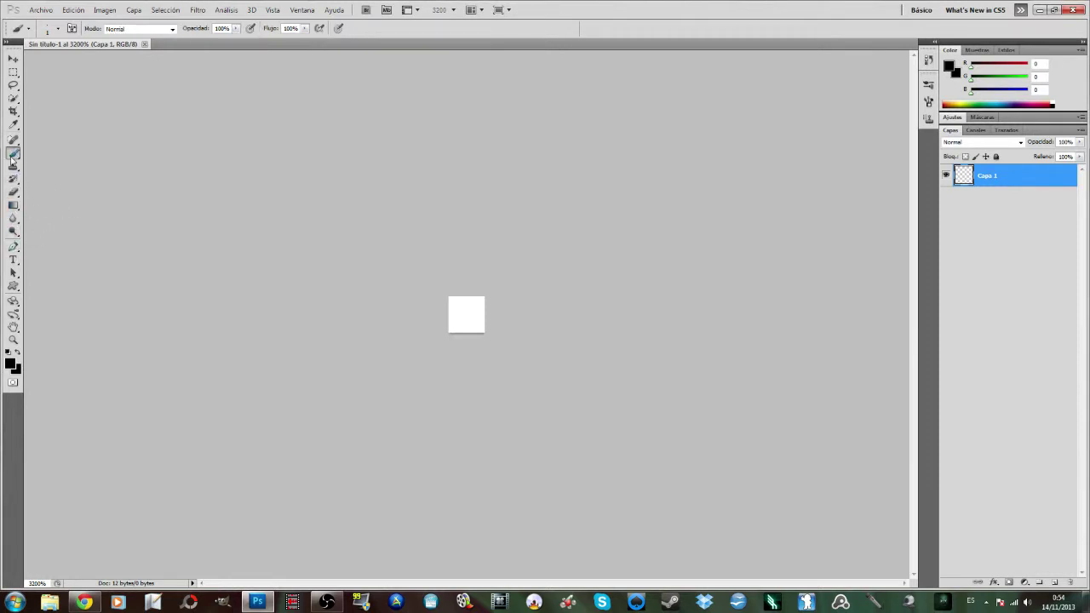
- Paint the top-left and top-right pixels solid black, leaving the bottom row empty
click(481, 288)
click(452, 298)
click(471, 292)
click(457, 303)
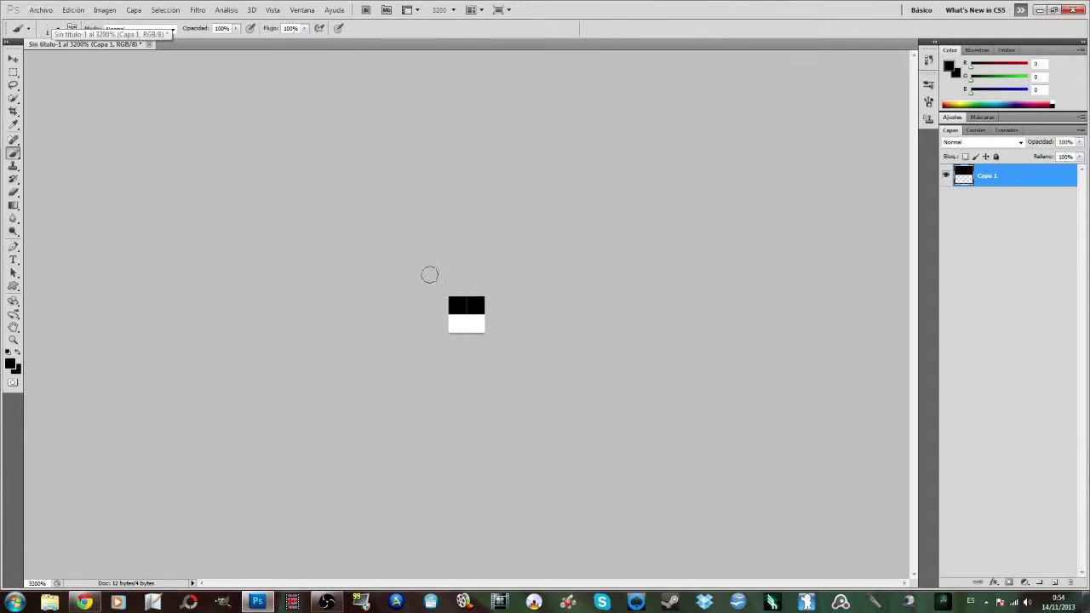
click(72, 15)
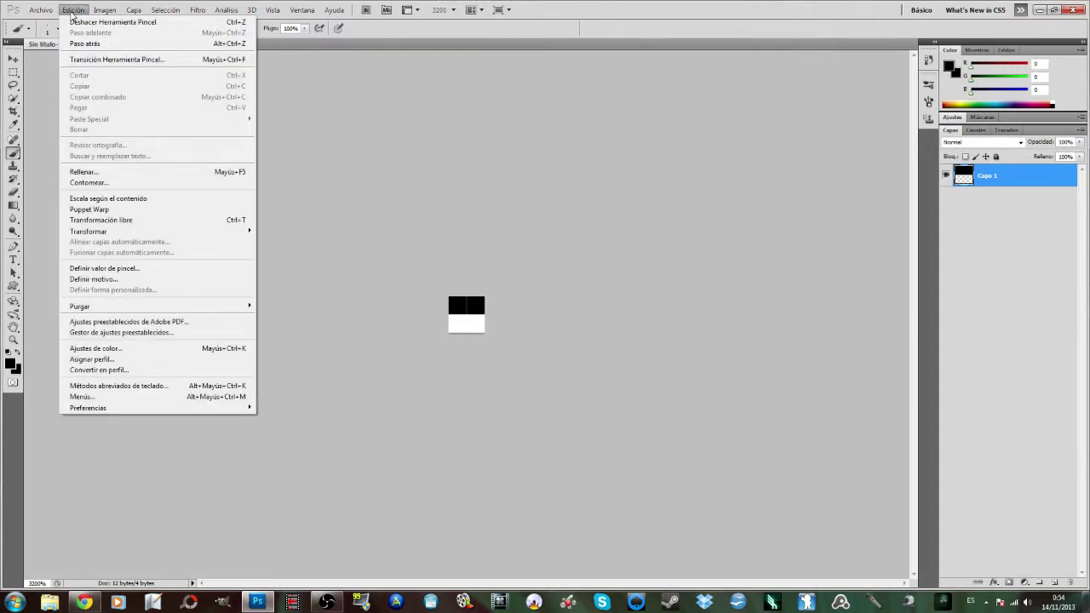
- Define the tile as a pattern named 'Lineas CRT horizontales'
click(110, 280)
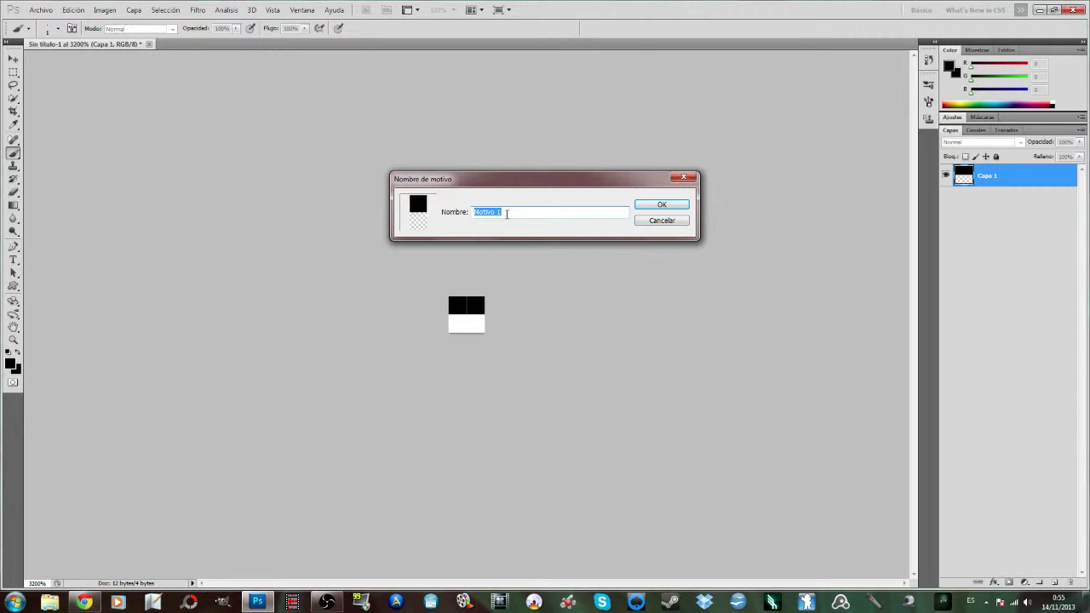
text(Lineas CRT horizont)
text(ales)
click(664, 206)
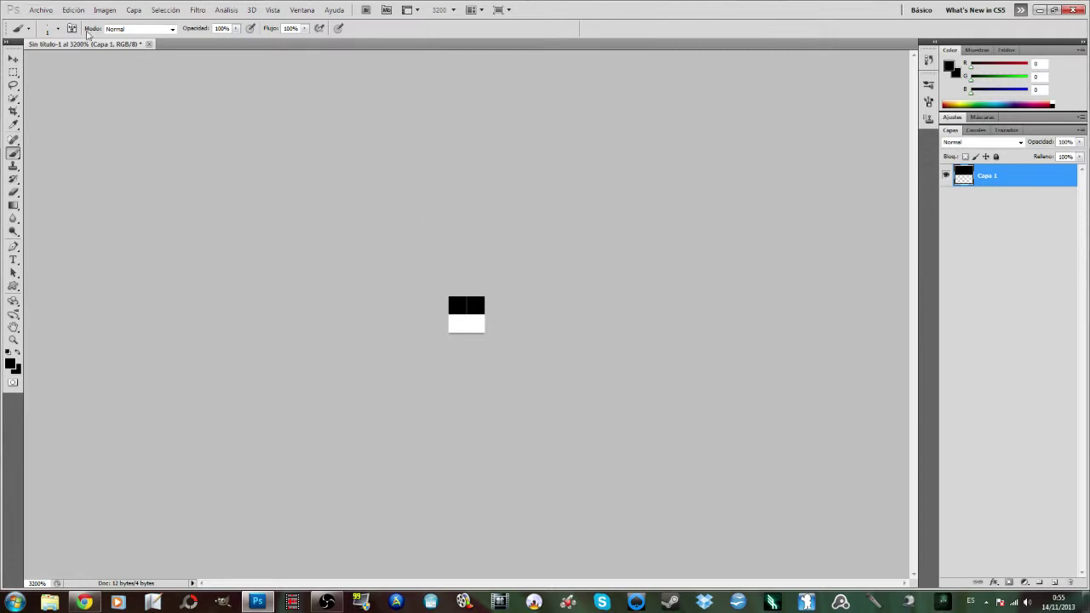
- Open the sh.jpg room screenshot with Archivo > Abrir
click(43, 10)
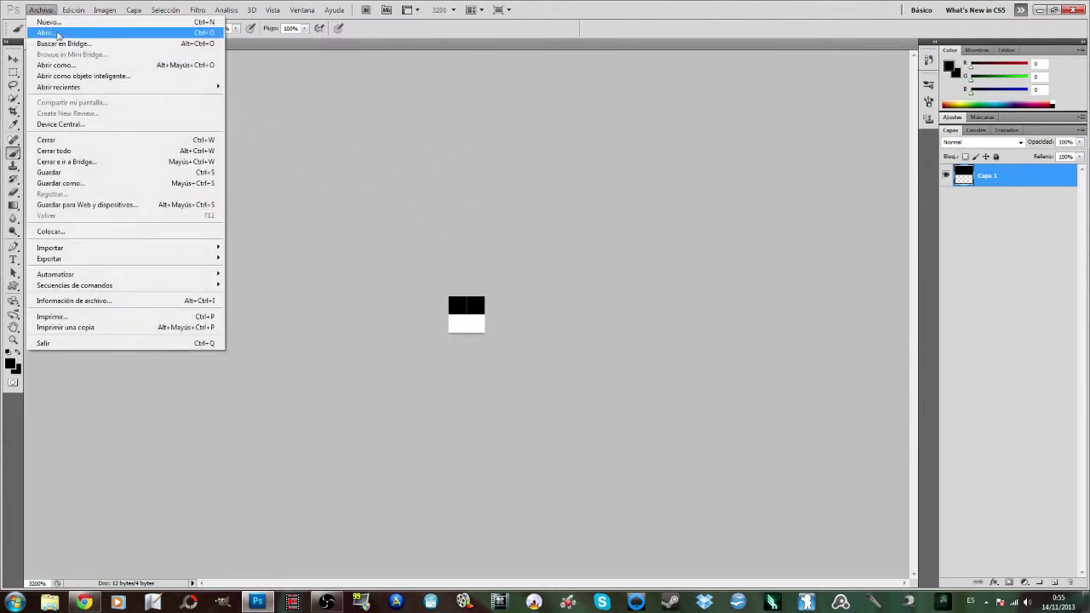
click(59, 34)
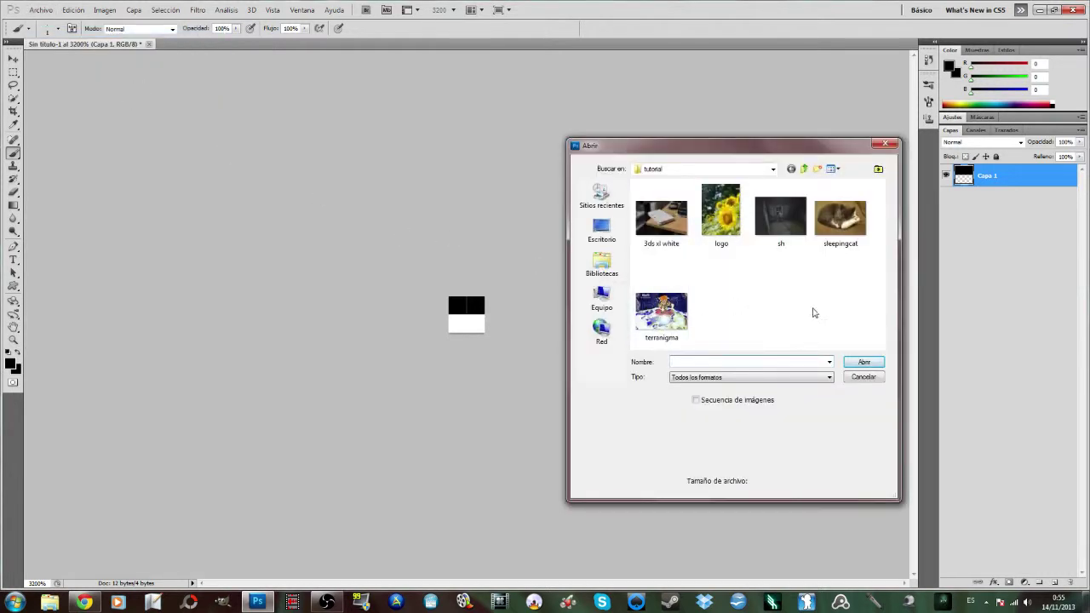
click(780, 220)
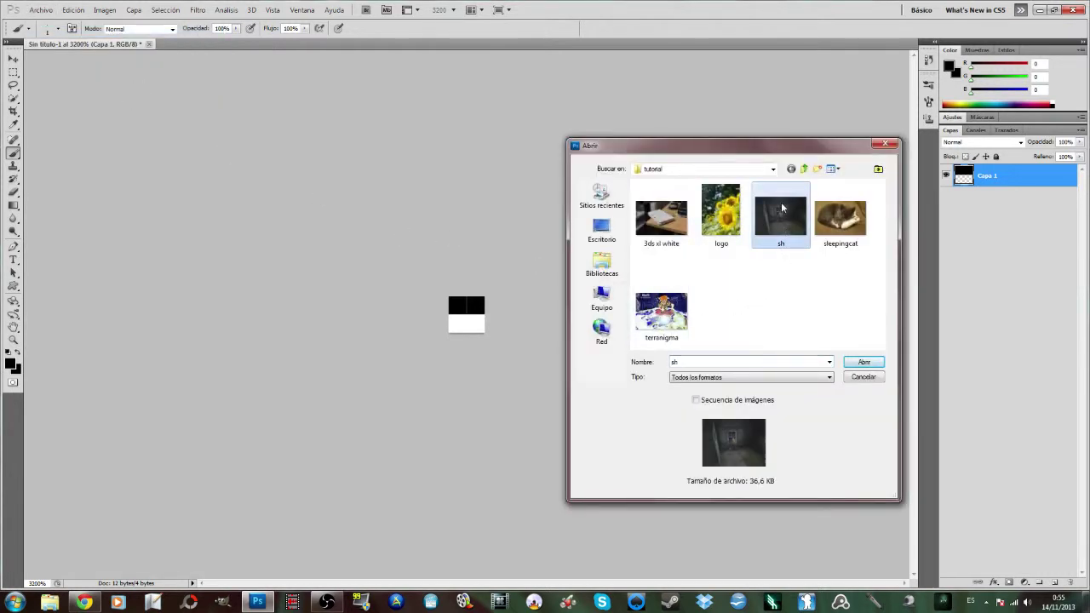
click(863, 361)
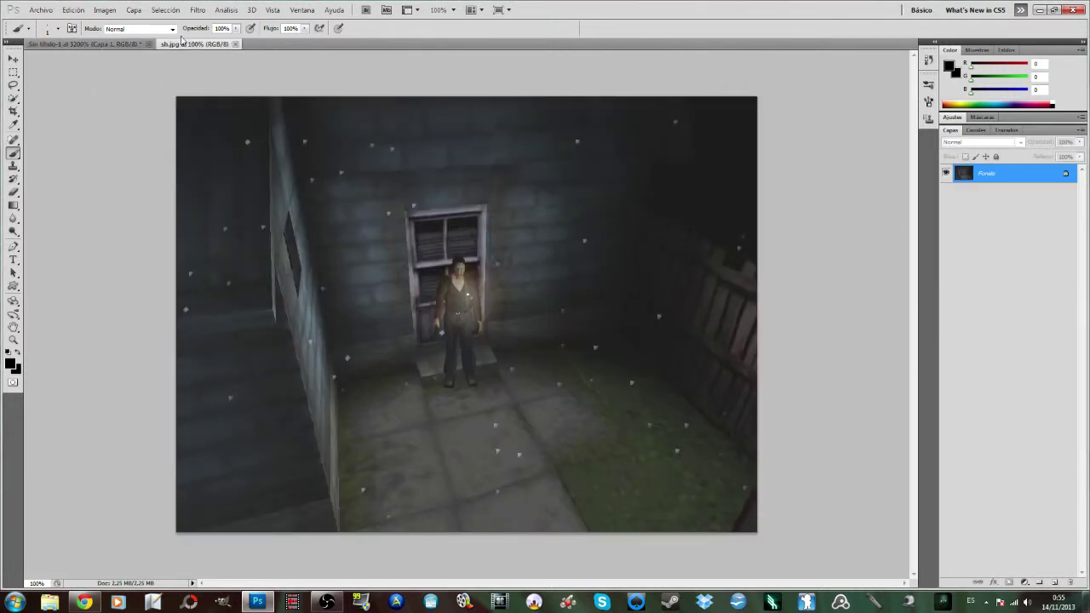
- Add a new layer through Capa > Nueva > Capa, keeping the name Capa 1
click(136, 12)
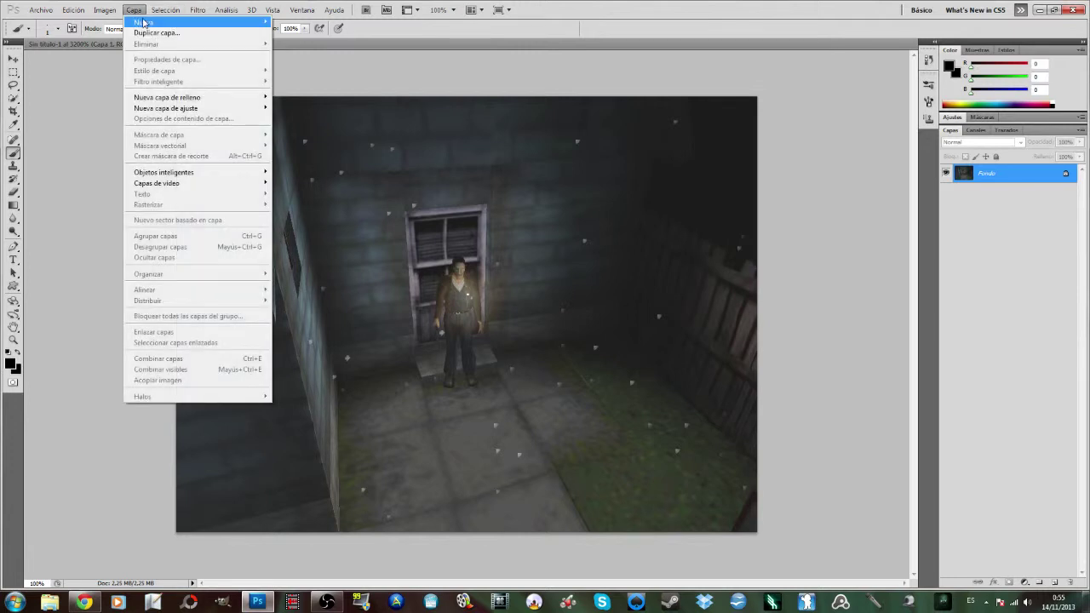
mouse_move(145, 21)
click(293, 23)
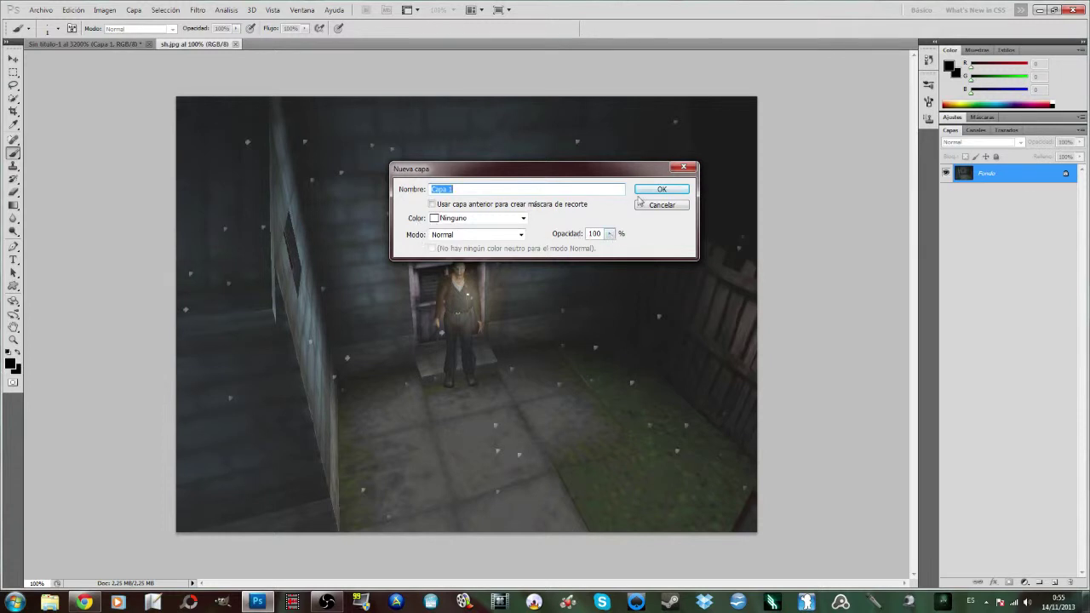
click(667, 191)
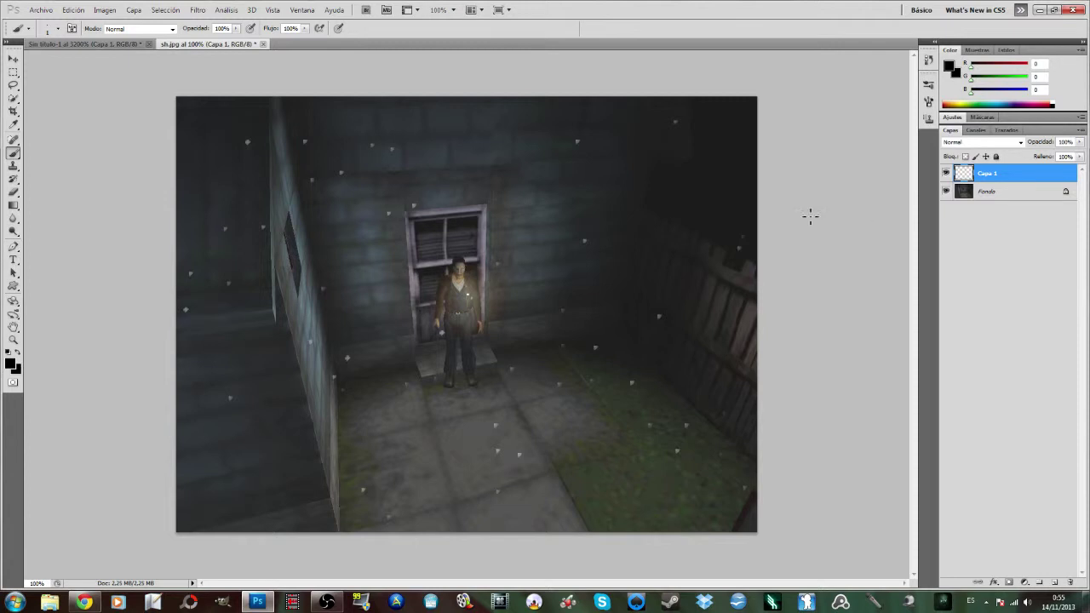
- Fill Capa 1 with the custom 'Lineas CRT horizontales' pattern using Edición > Rellenar
click(66, 11)
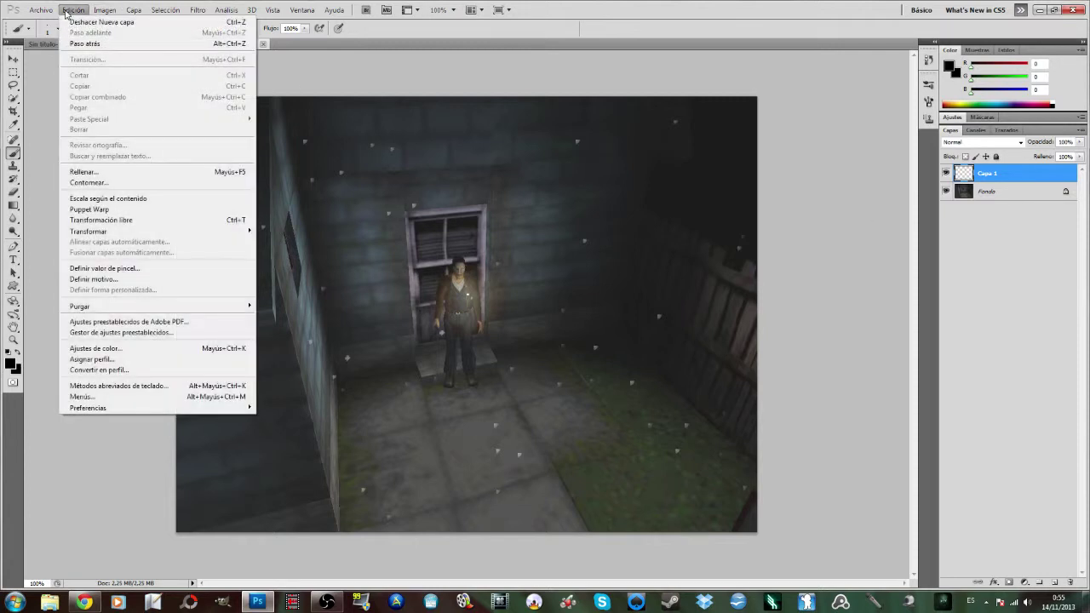
click(97, 174)
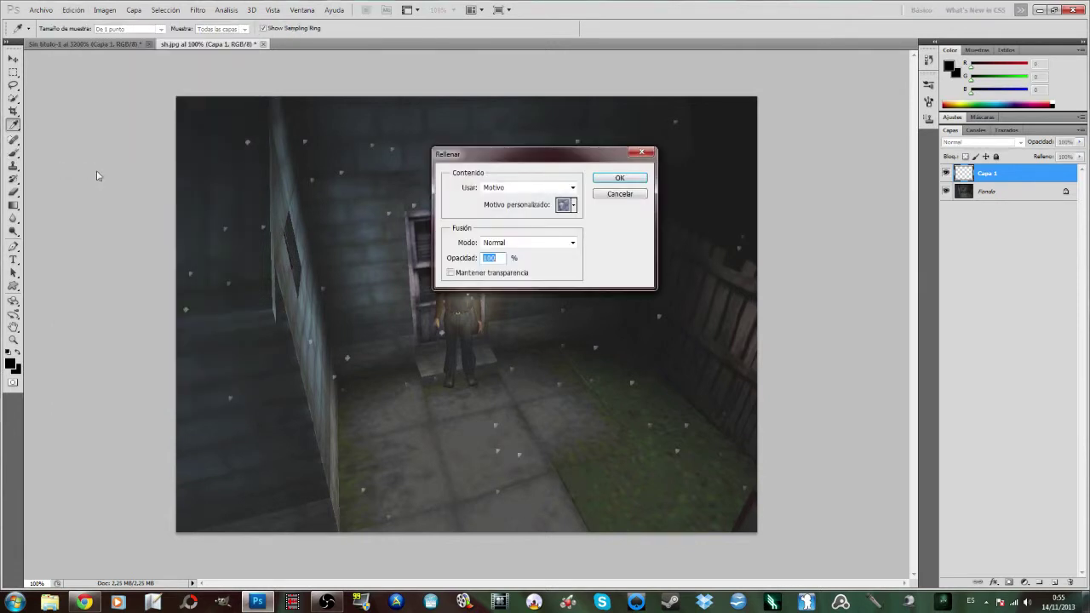
click(574, 205)
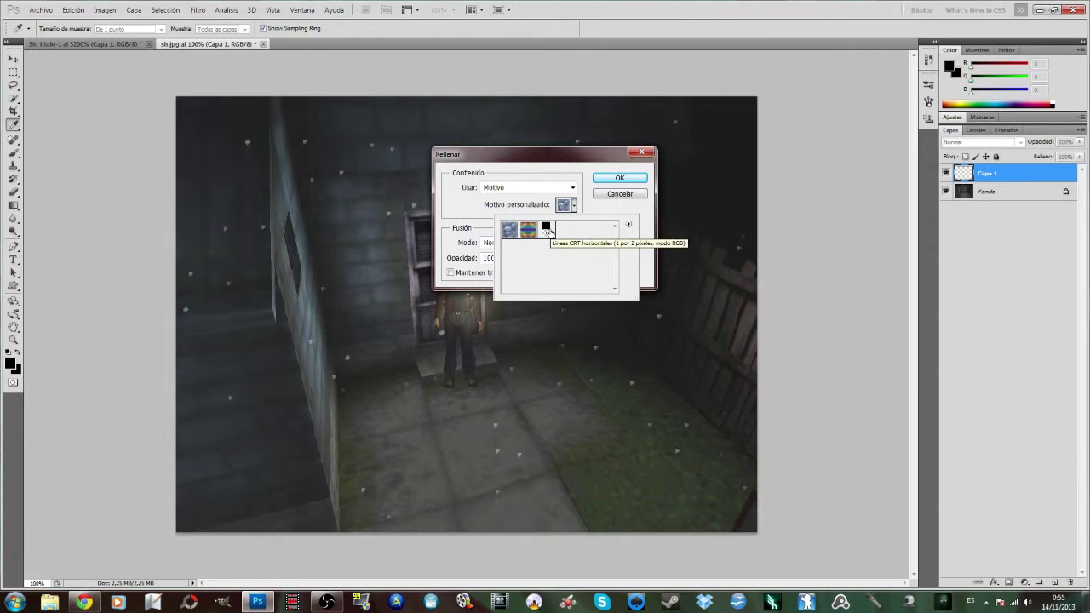
click(546, 230)
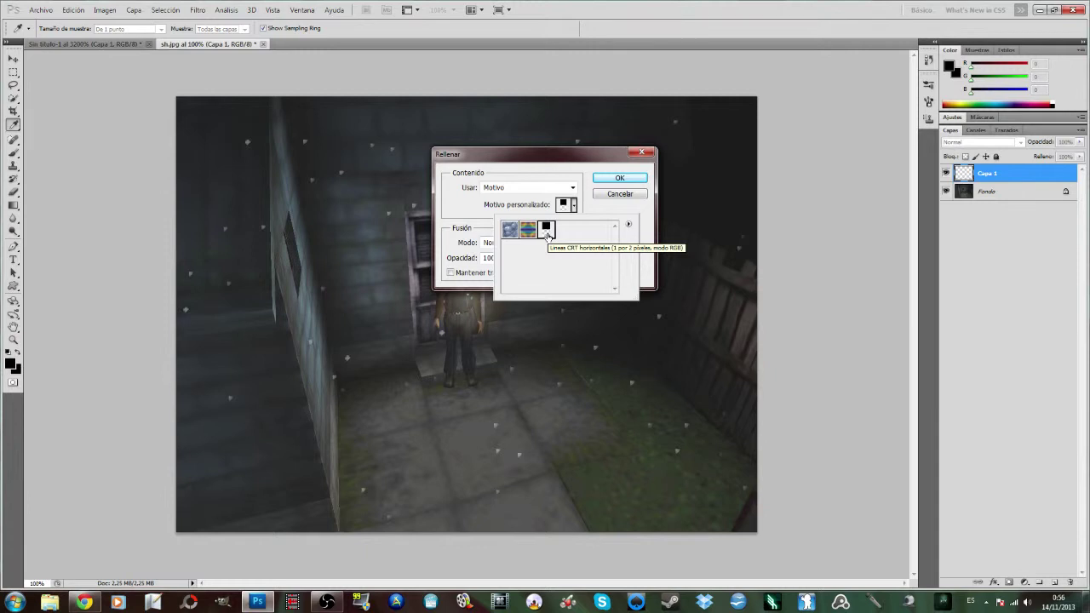
click(630, 182)
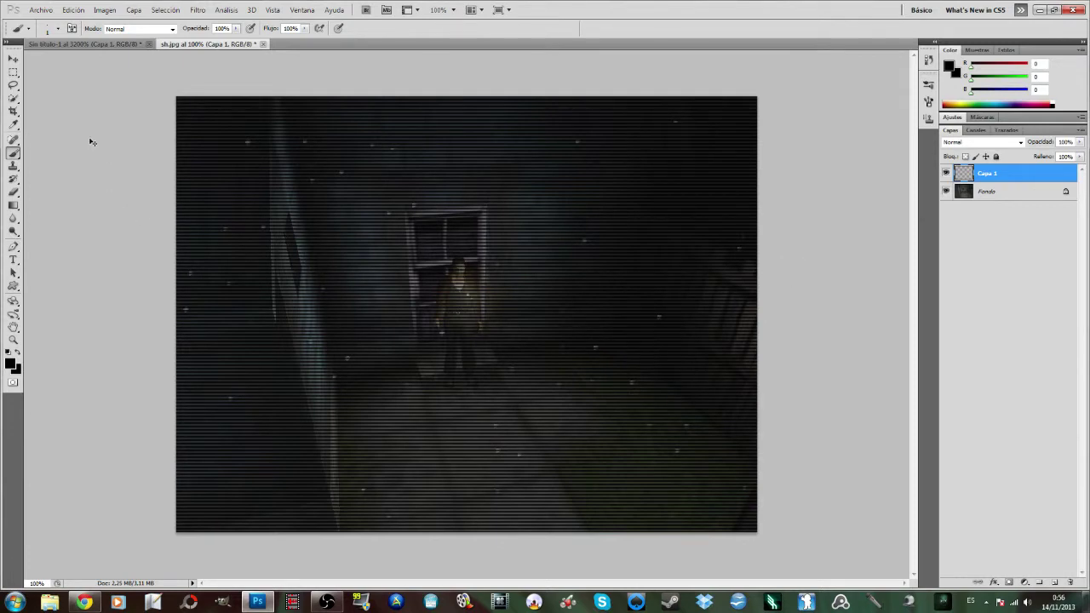
key(ctrl+plus)
key(ctrl+plus)
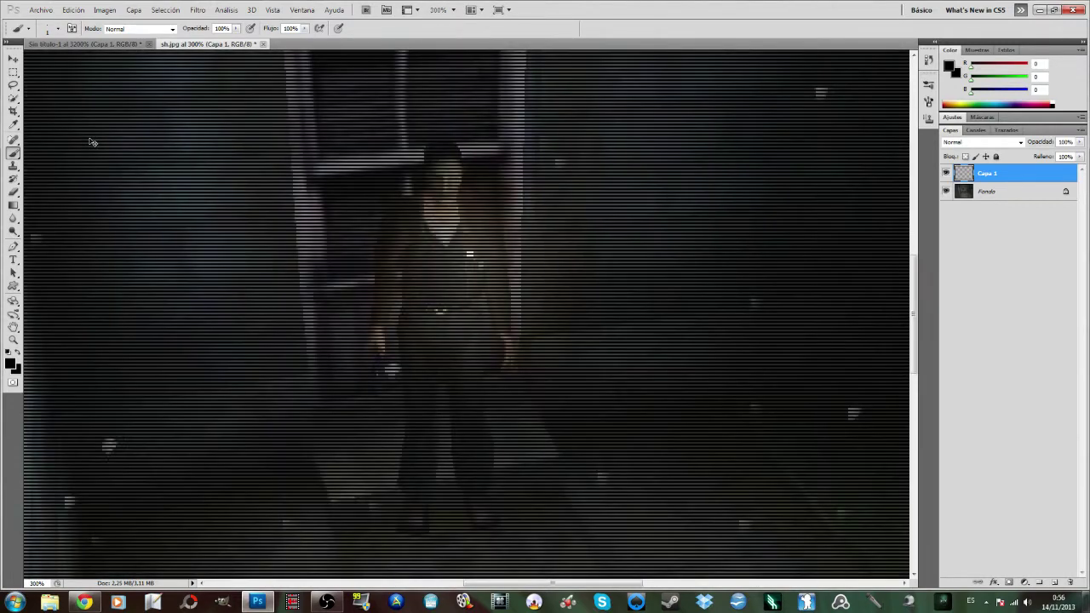
key(ctrl+plus)
key(ctrl+plus)
key(ctrl+plus)
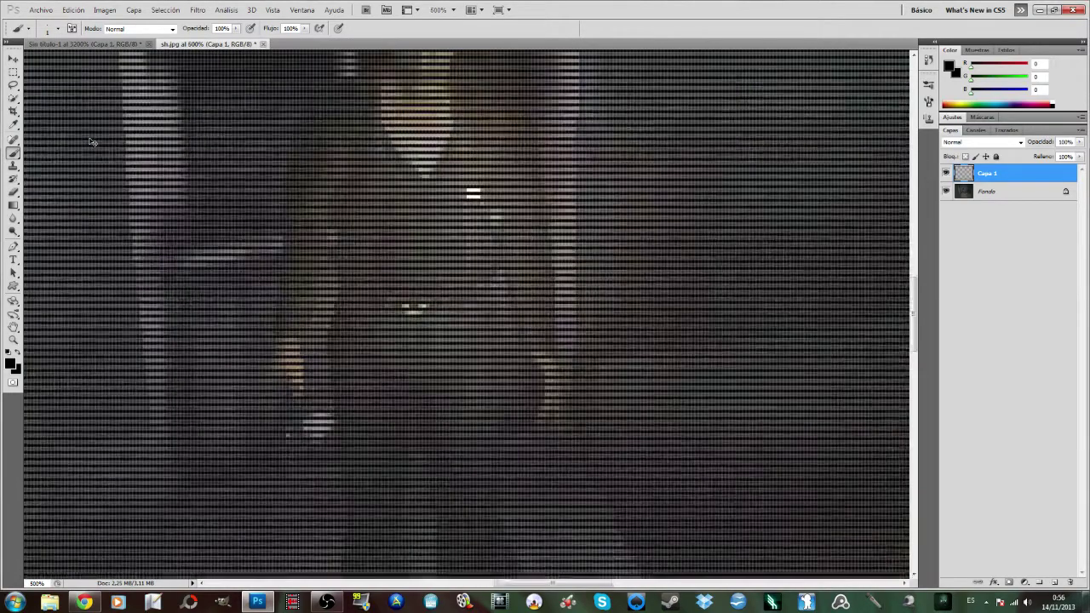
key(ctrl+minus)
key(ctrl+minus)
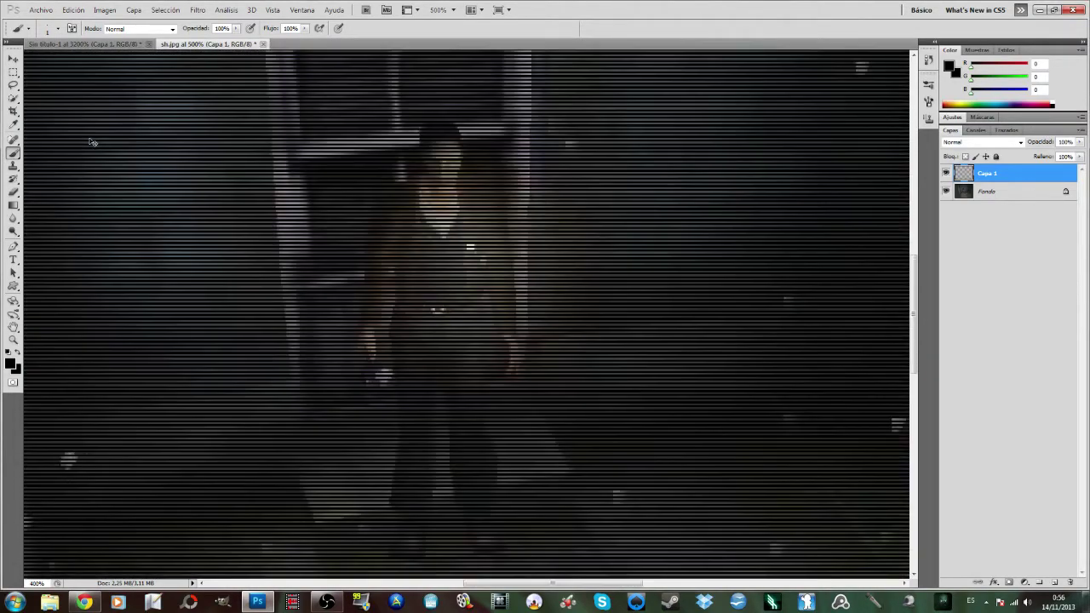
key(ctrl+minus)
key(ctrl+minus)
key(ctrl+minus)
key(ctrl+minus)
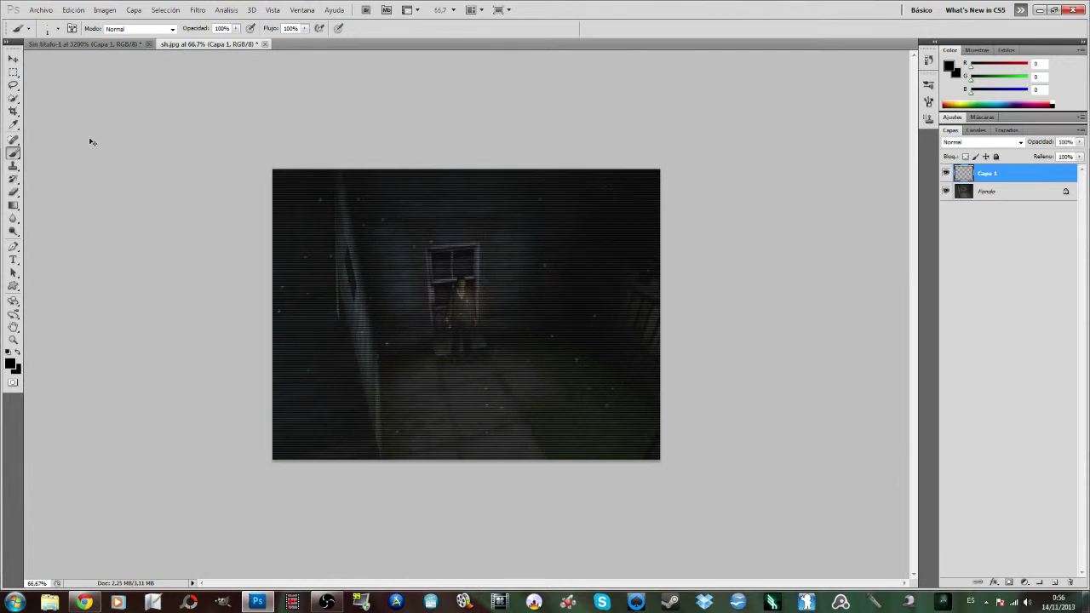
key(ctrl+plus)
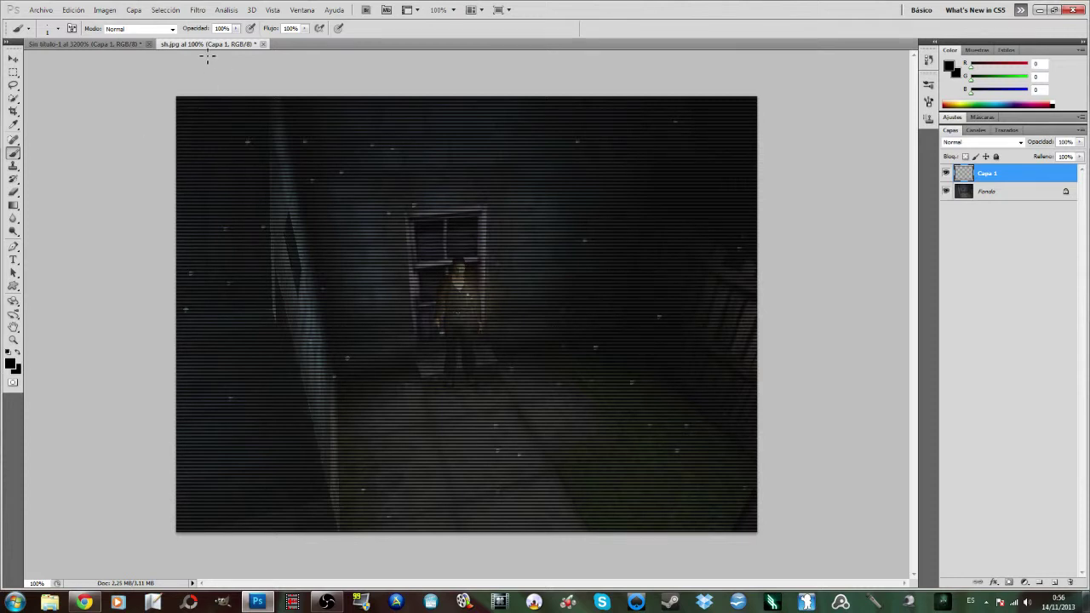
- Open the sleepingcat.jpg photo with Archivo > Abrir
click(120, 44)
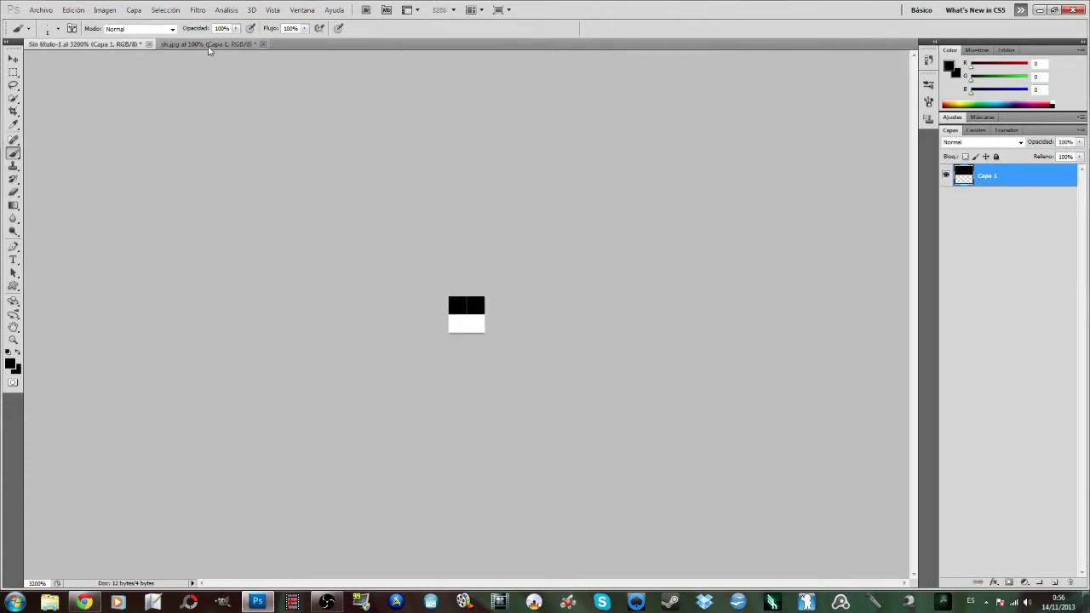
click(209, 45)
click(41, 10)
click(43, 34)
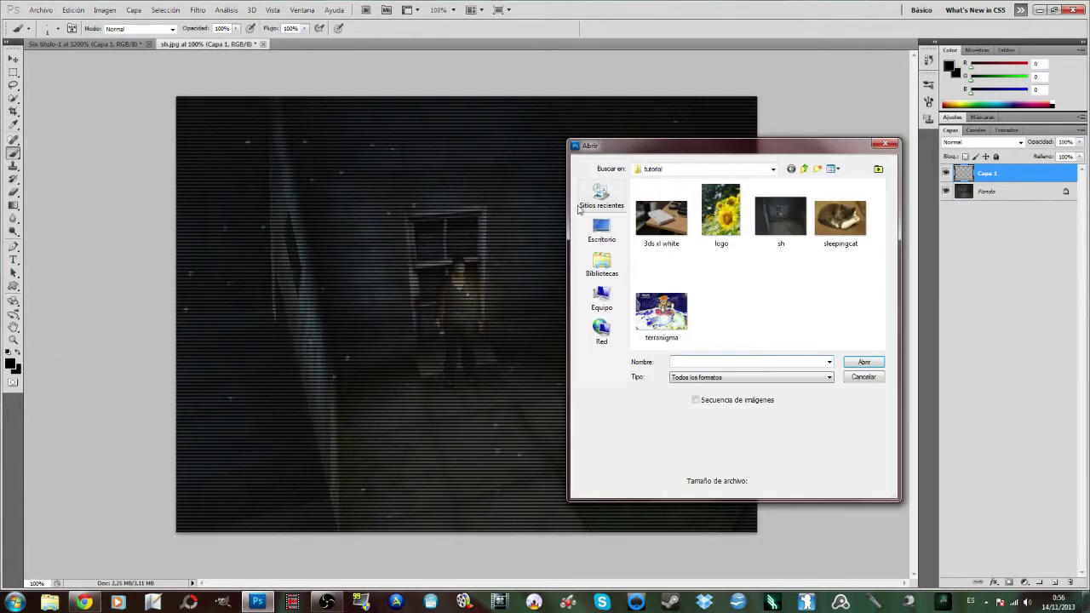
click(839, 217)
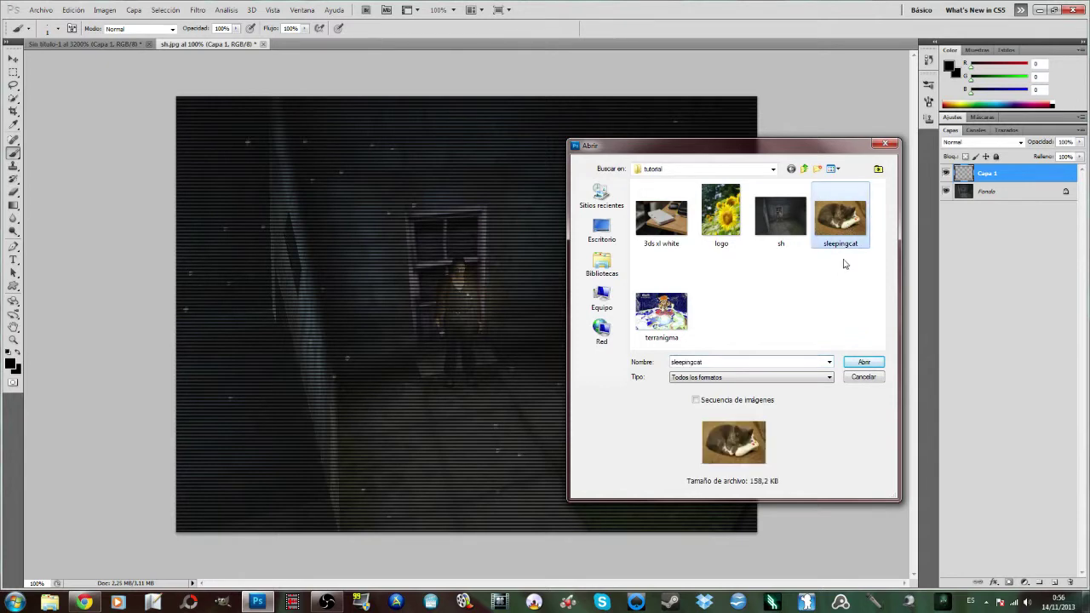
click(863, 362)
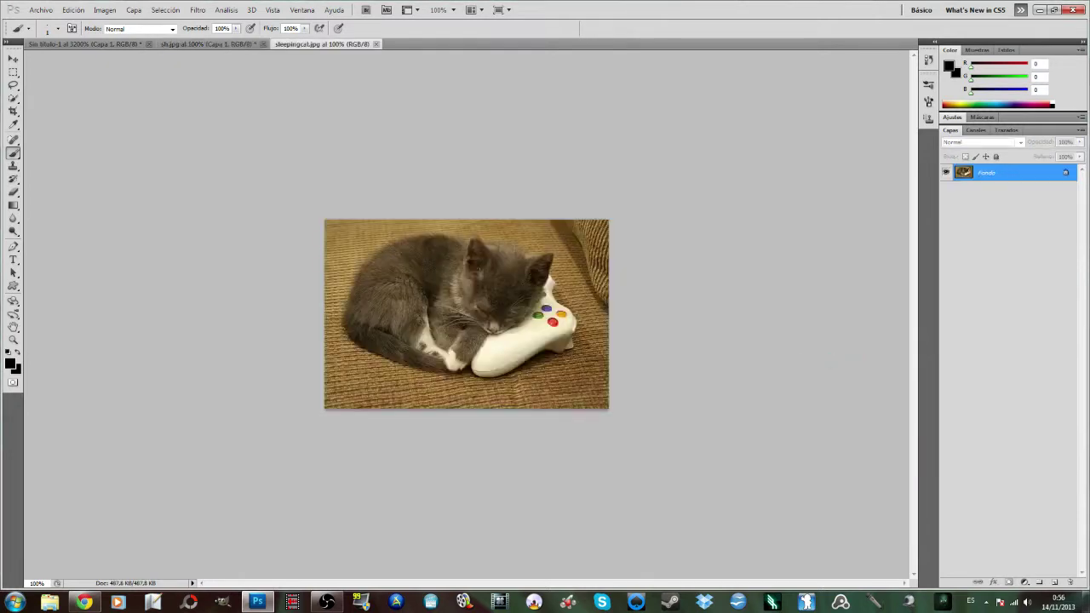
- Fill the cat photo's Fondo layer with the scanline pattern and check it zoomed in
click(73, 11)
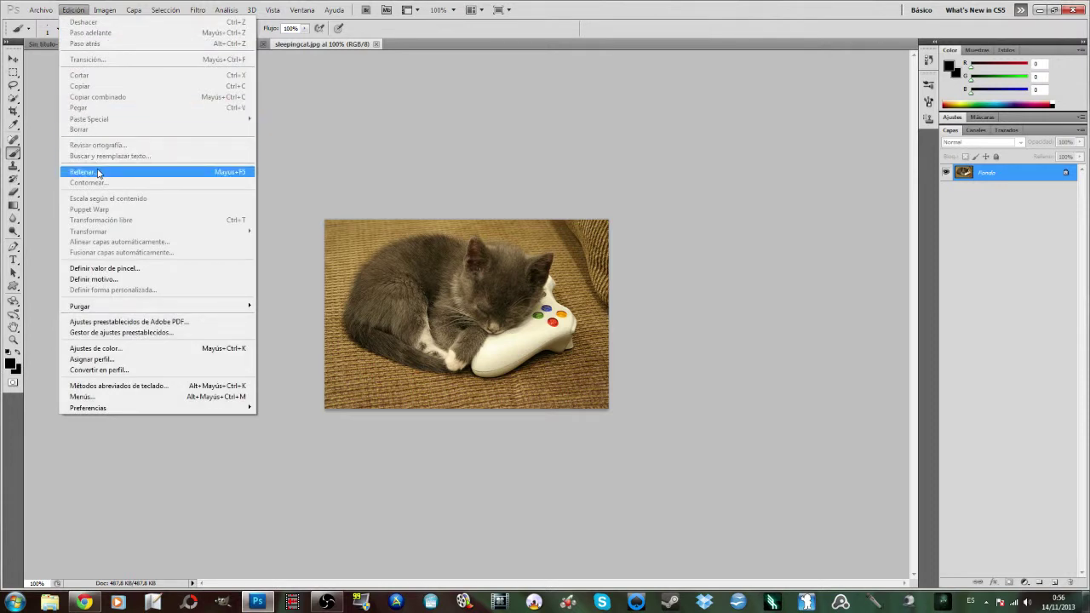
click(99, 173)
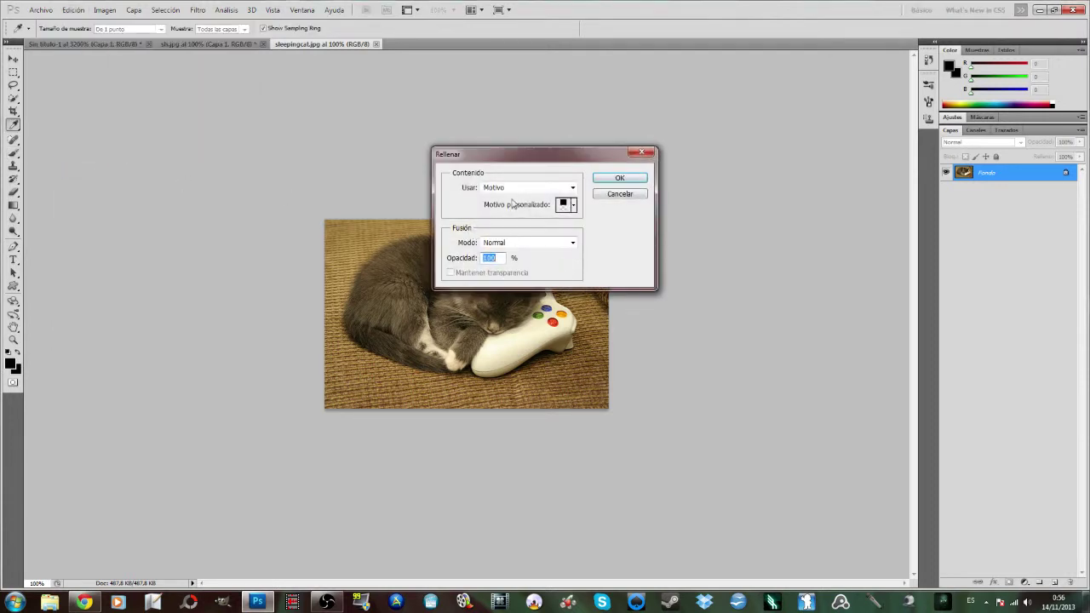
click(619, 178)
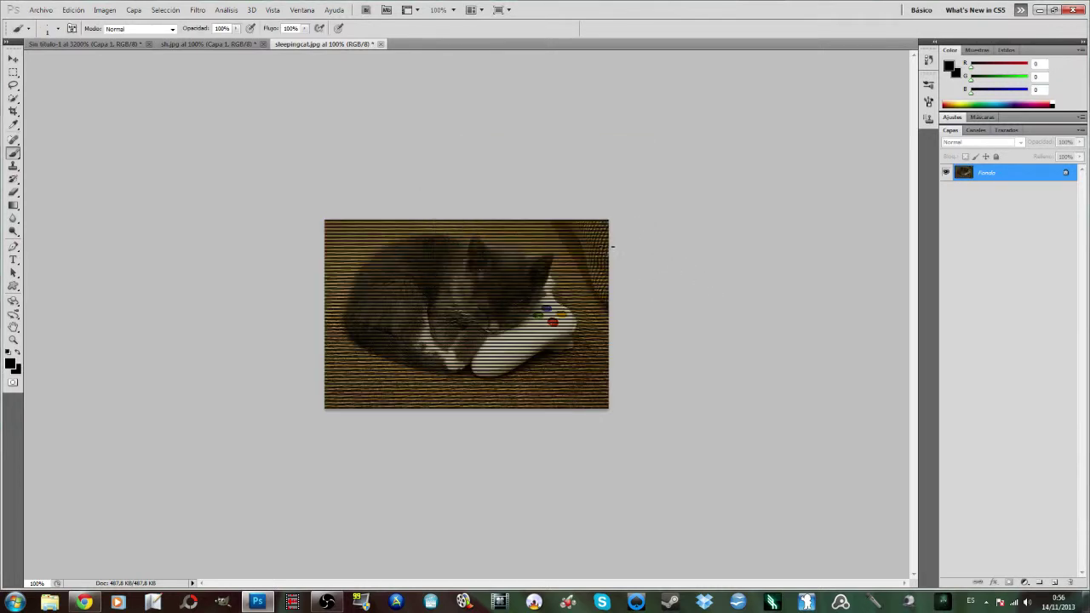
key(ctrl+0)
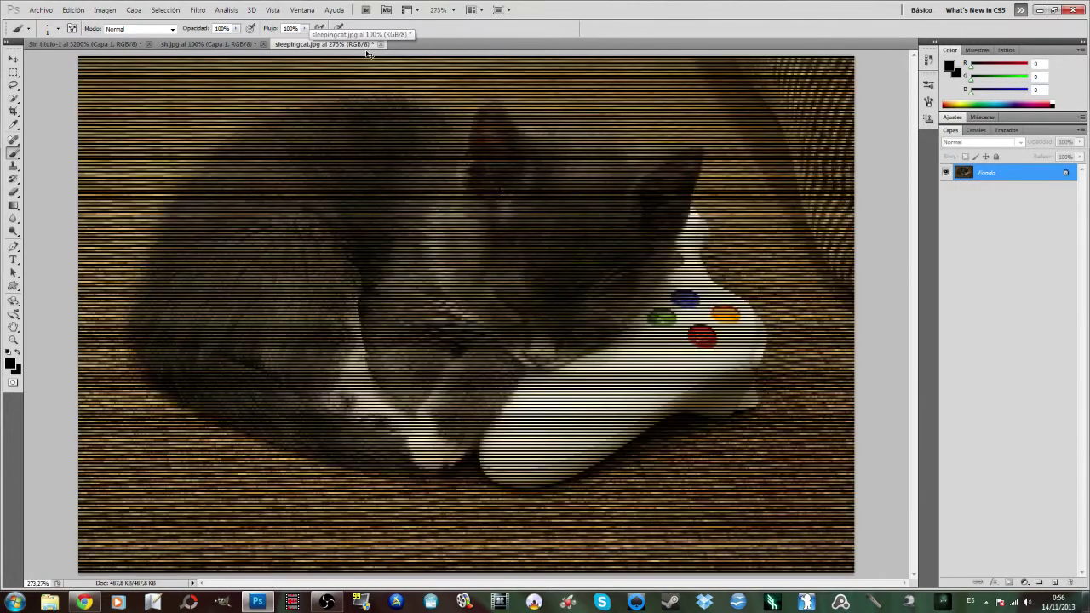
key(ctrl+1)
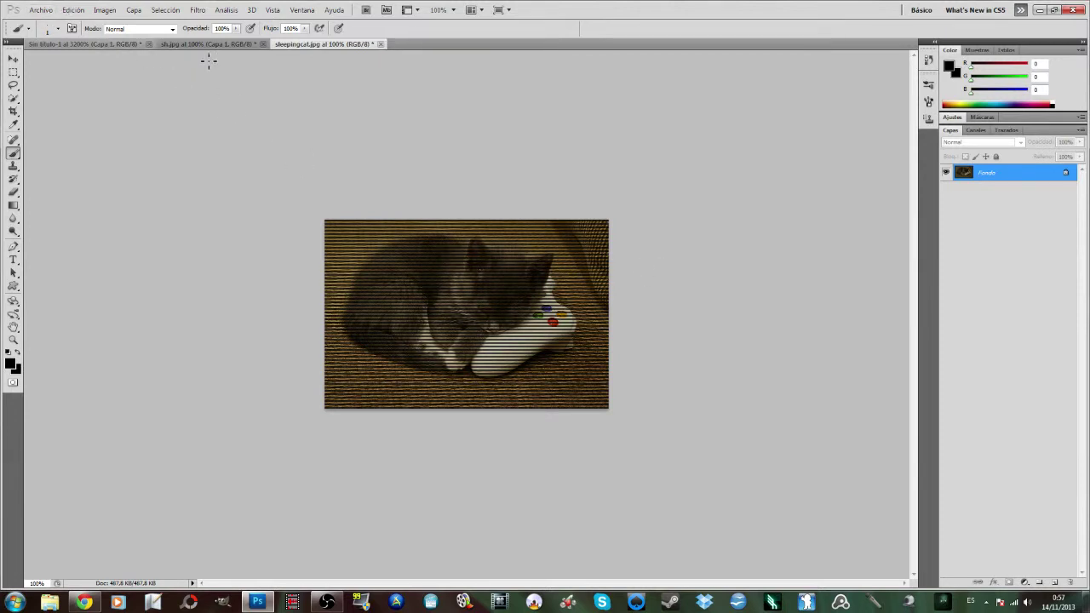
- Open the sunflower photo logo.jpg
click(41, 10)
click(56, 34)
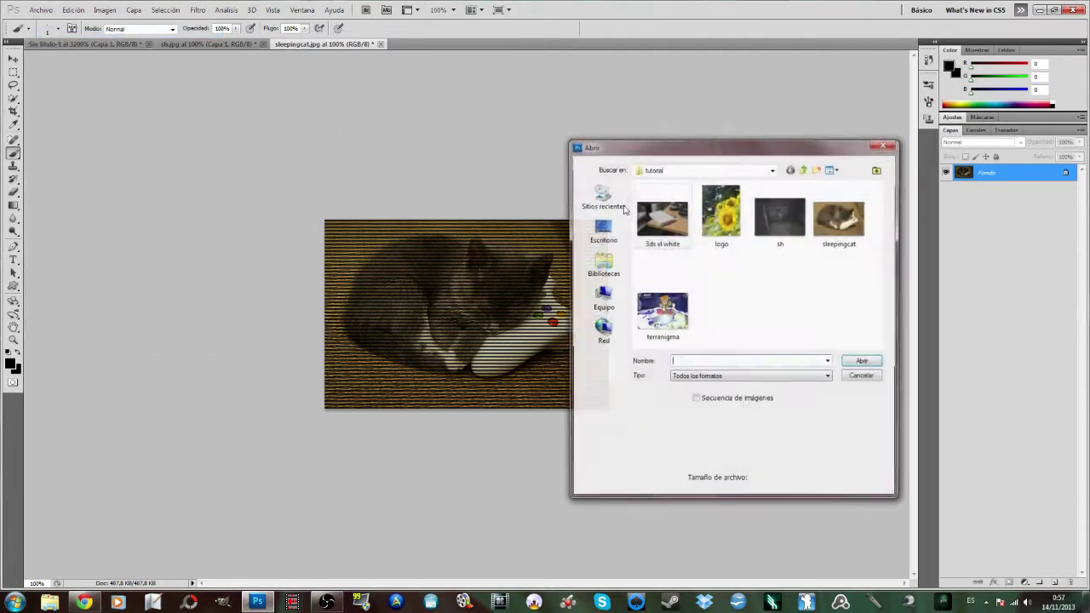
double_click(738, 228)
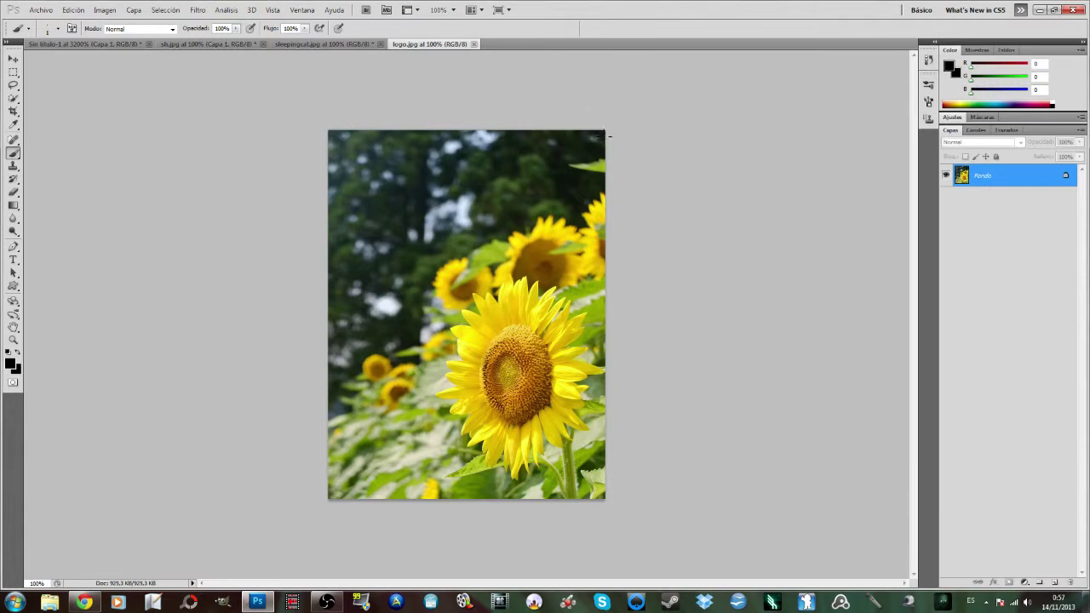
- Fill logo.jpg with the scanline pattern, zoom in and out to check, then return to sleepingcat.jpg
click(73, 10)
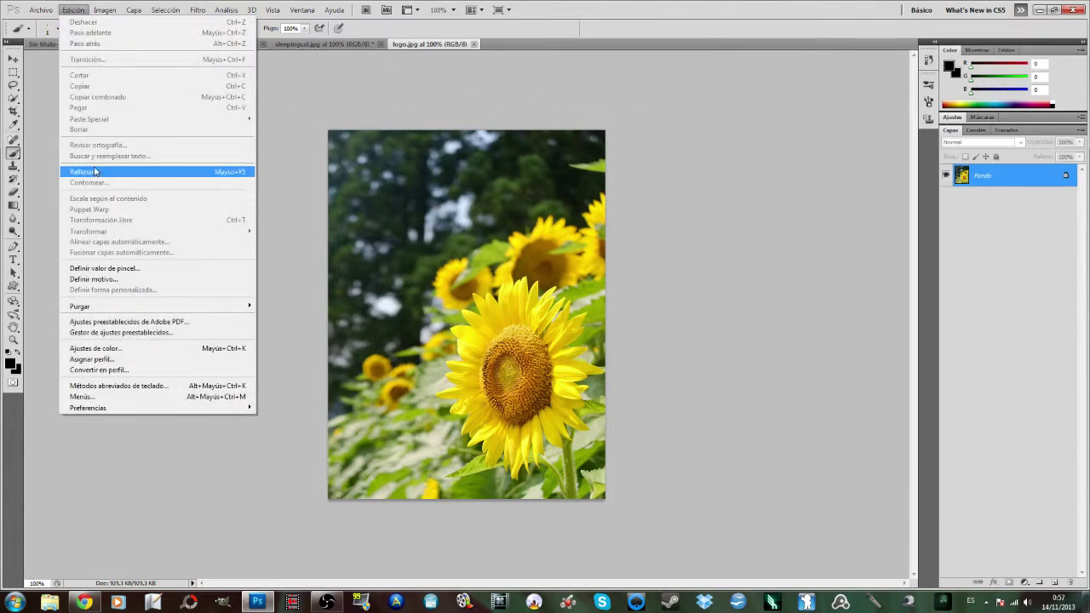
click(94, 172)
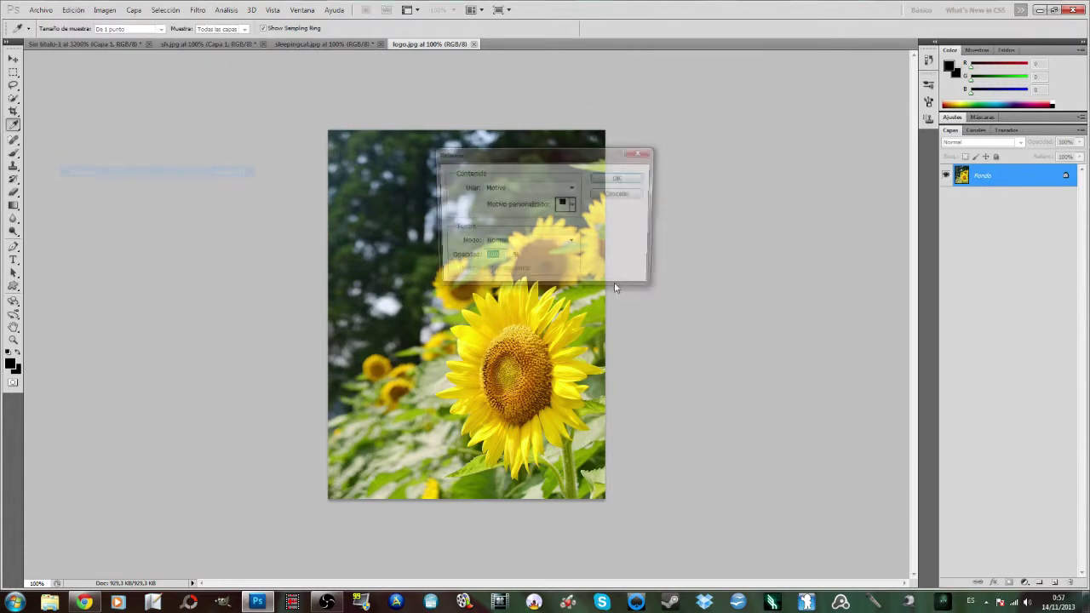
click(621, 177)
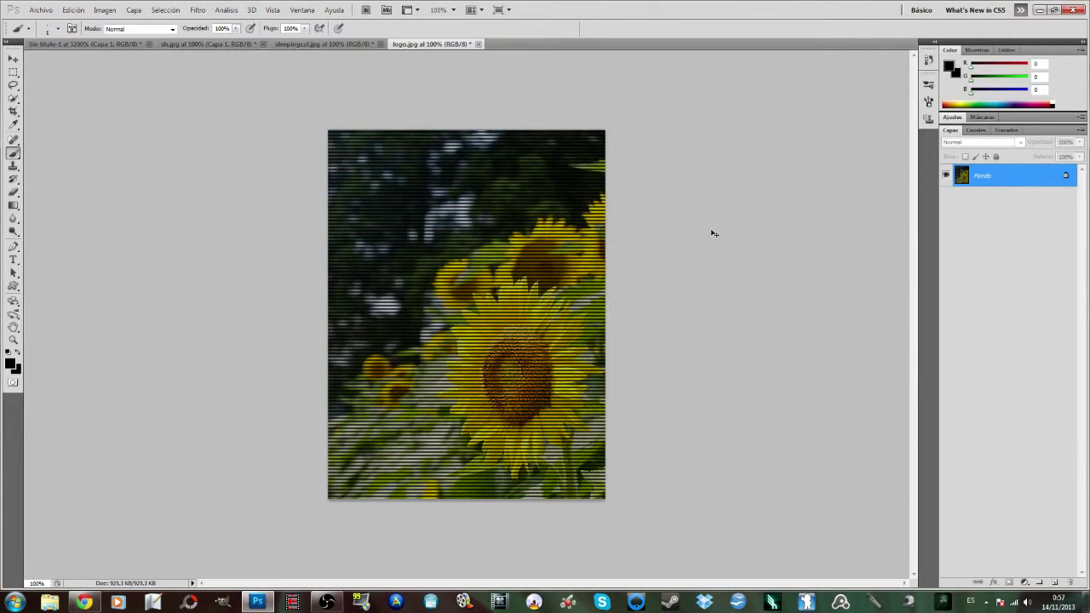
key(ctrl+plus)
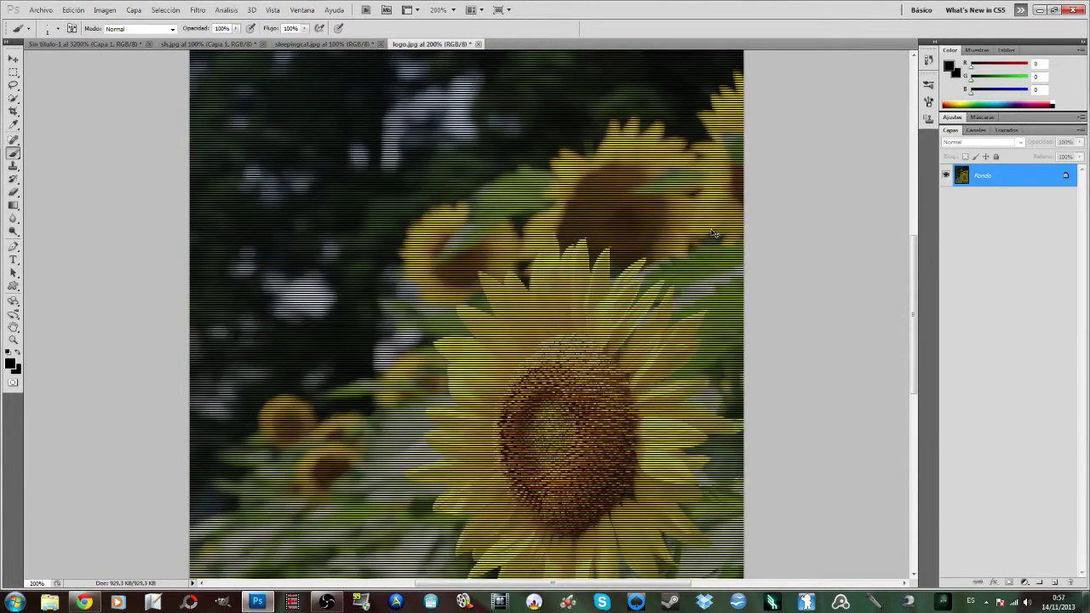
key(ctrl+minus)
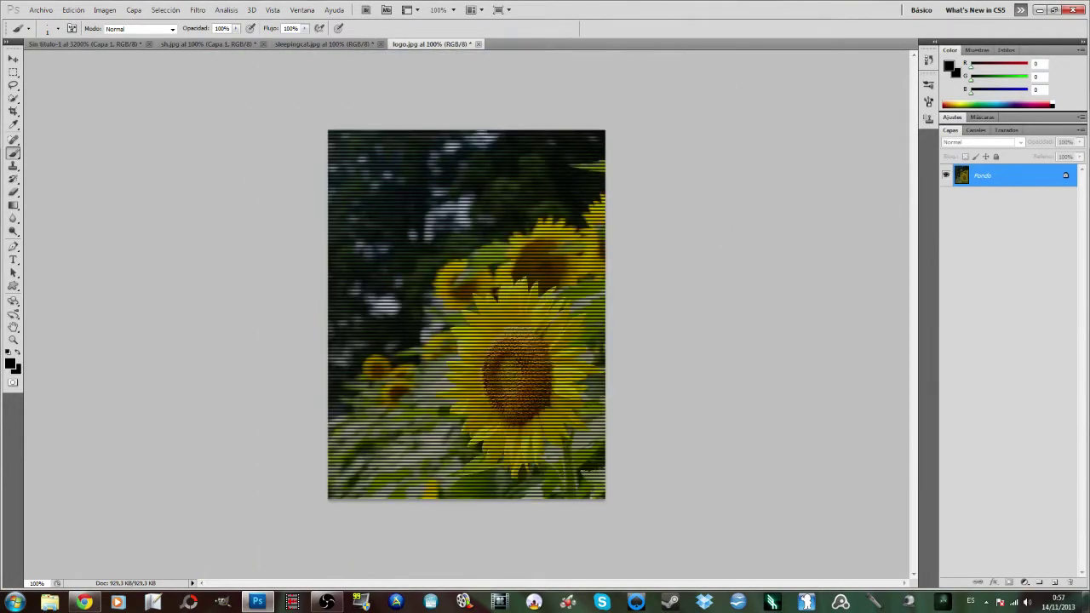
click(362, 43)
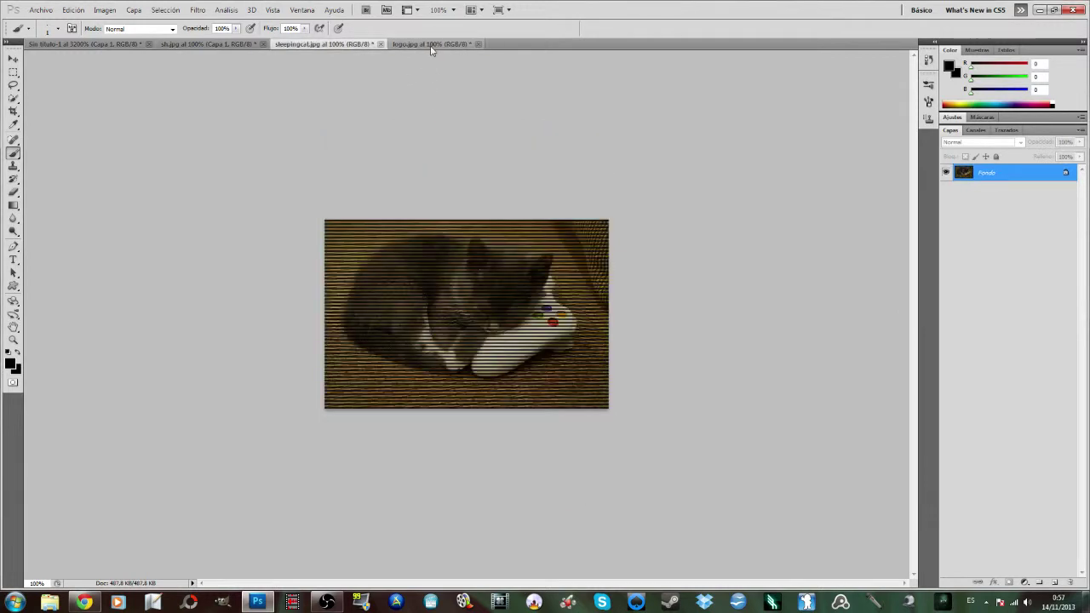
- Look through the open photos, then open the terranigma artwork
click(209, 44)
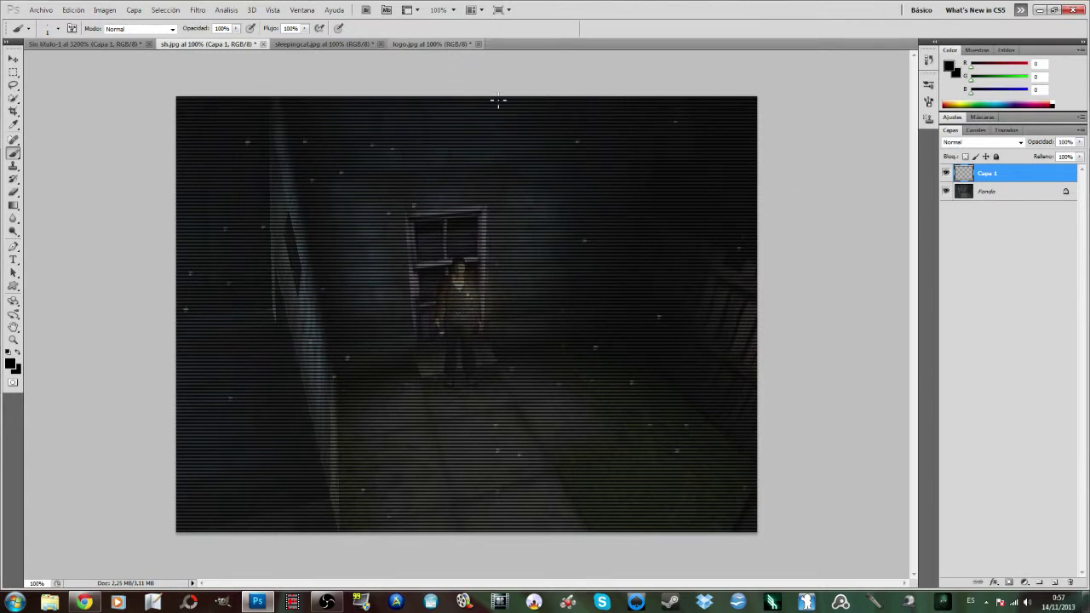
click(444, 45)
click(345, 44)
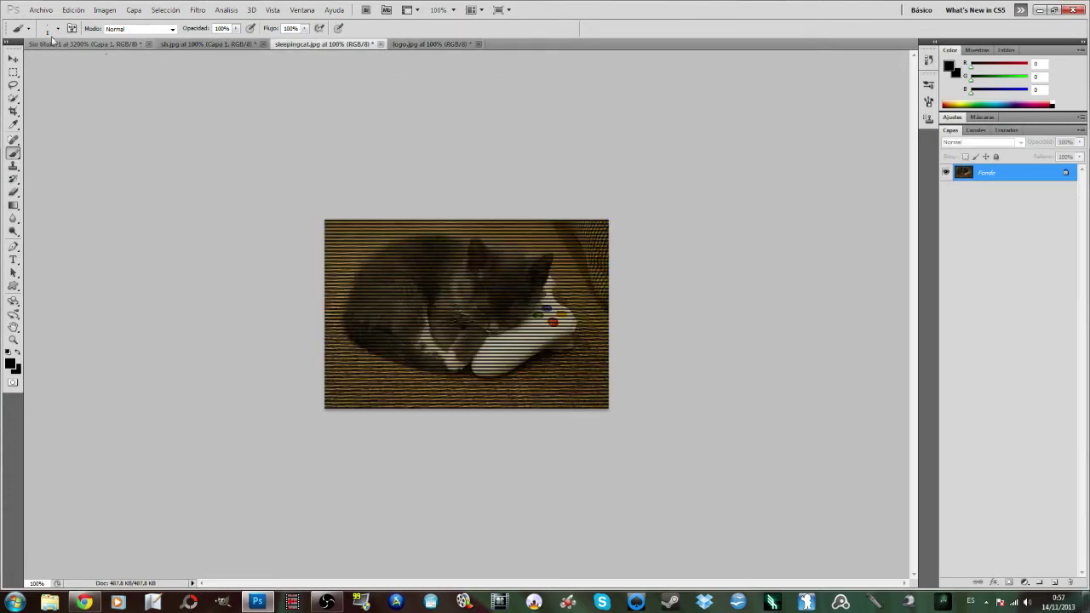
click(41, 9)
click(52, 39)
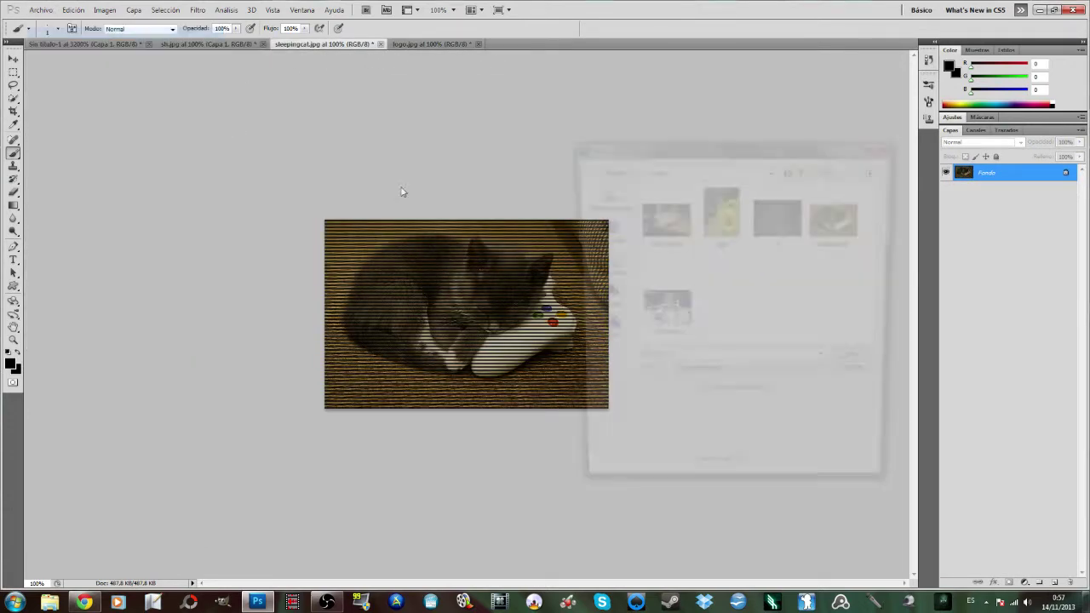
click(662, 220)
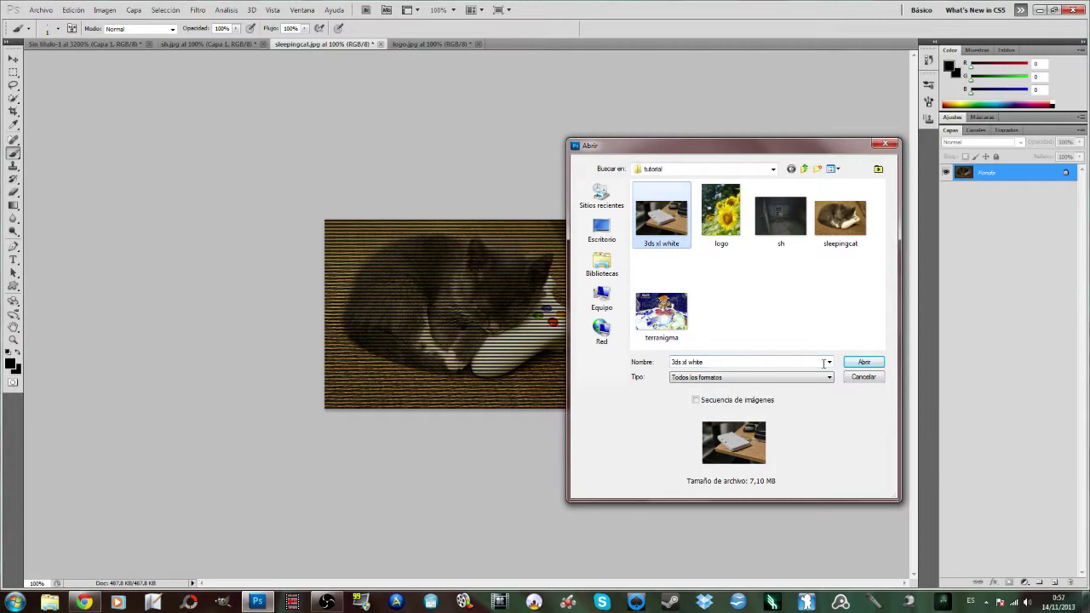
click(661, 314)
click(863, 363)
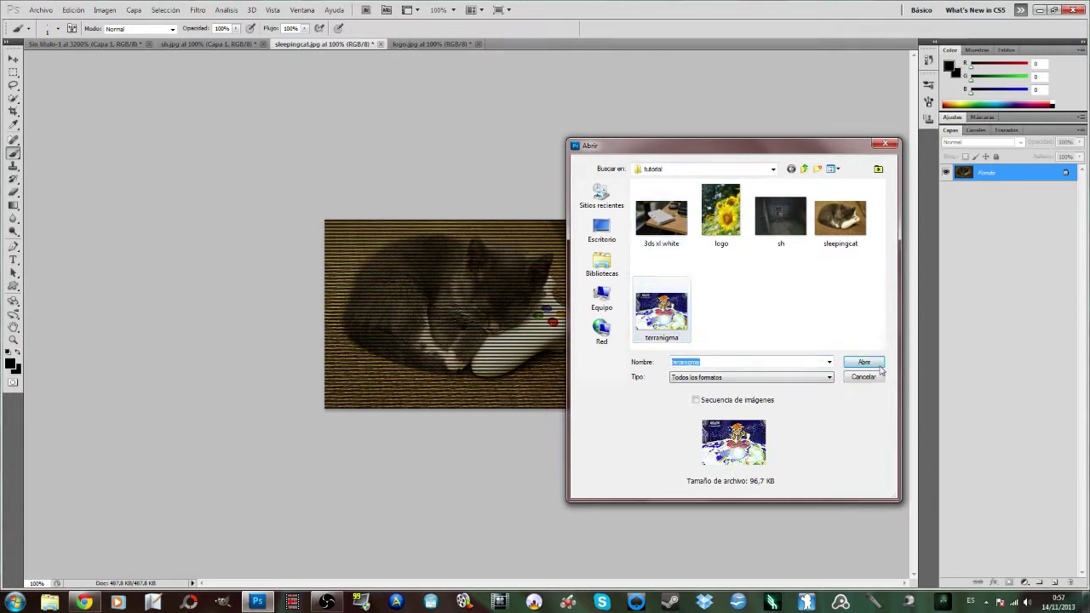
- Fill the terranigma artwork with the scanline pattern and zoom in and out to inspect it
click(73, 9)
click(116, 171)
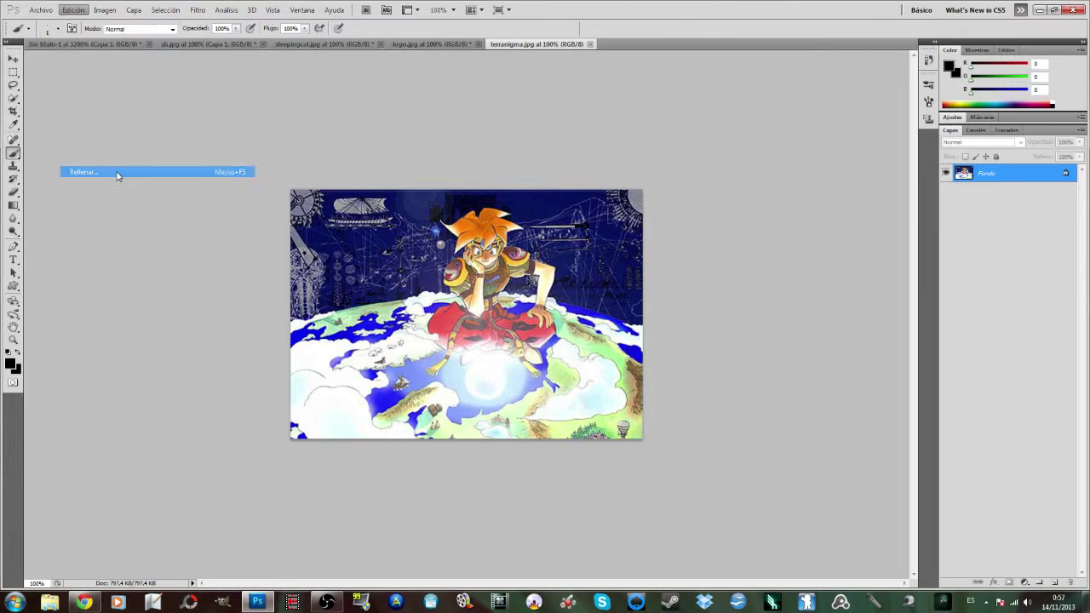
click(614, 181)
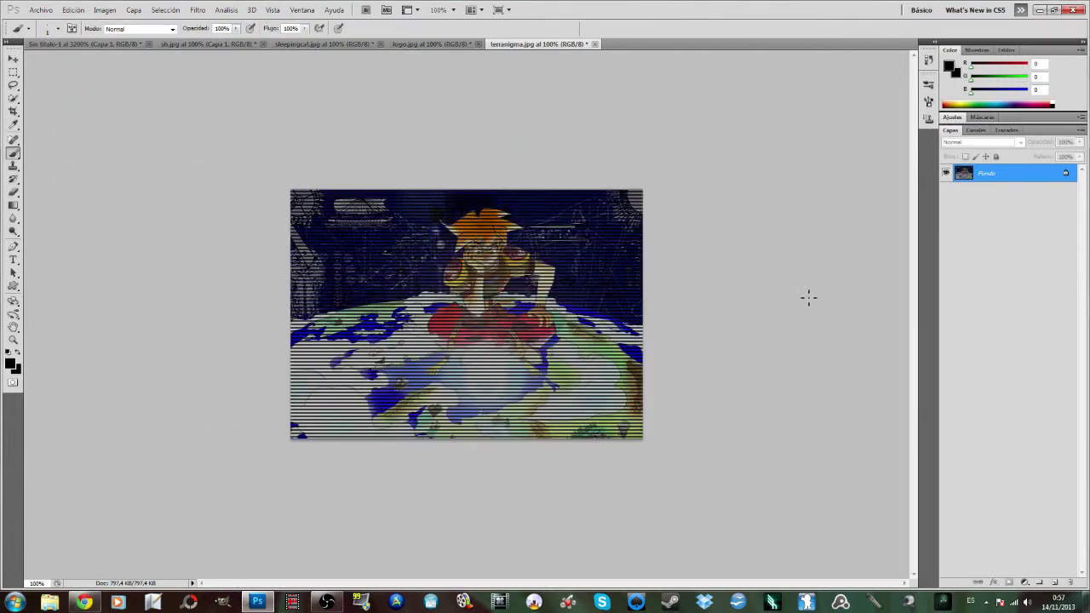
key(ctrl+plus)
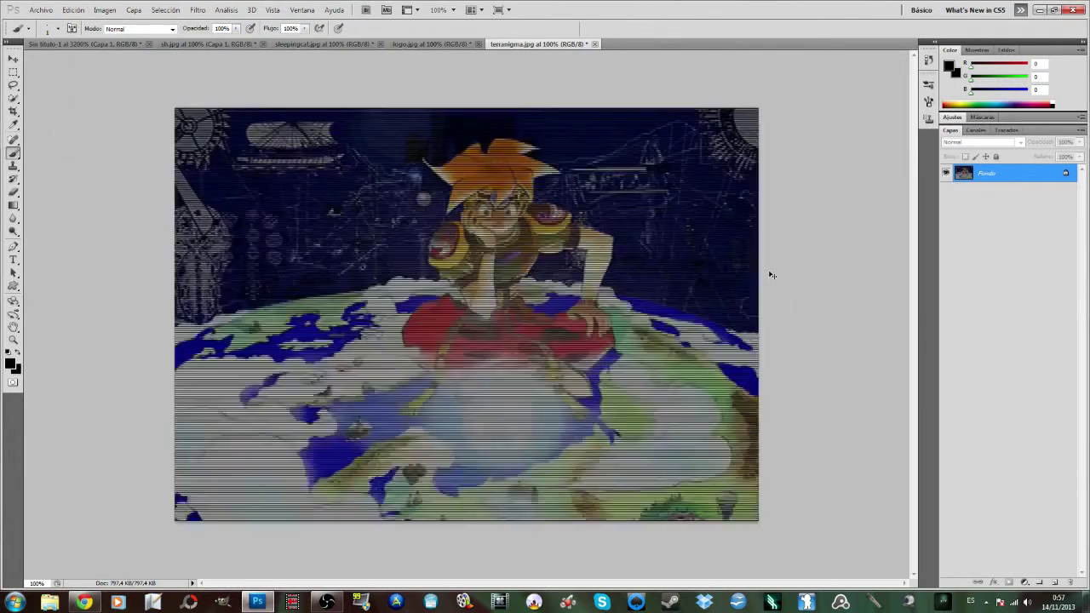
key(ctrl+minus)
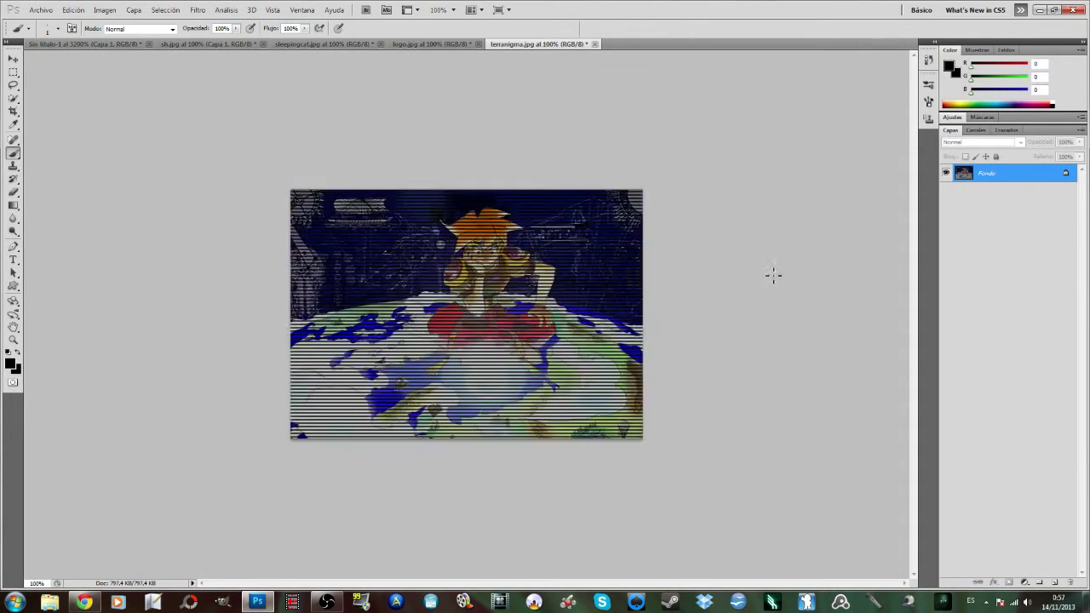
- Open the 3ds xl white photo and bring up its Fill settings
click(41, 10)
click(47, 34)
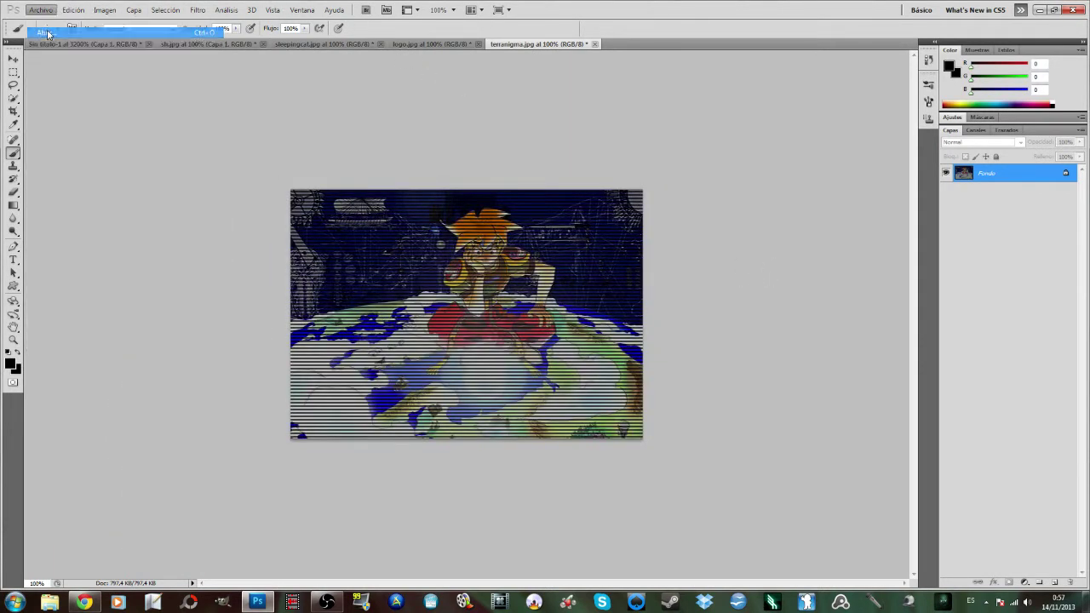
click(661, 218)
click(863, 362)
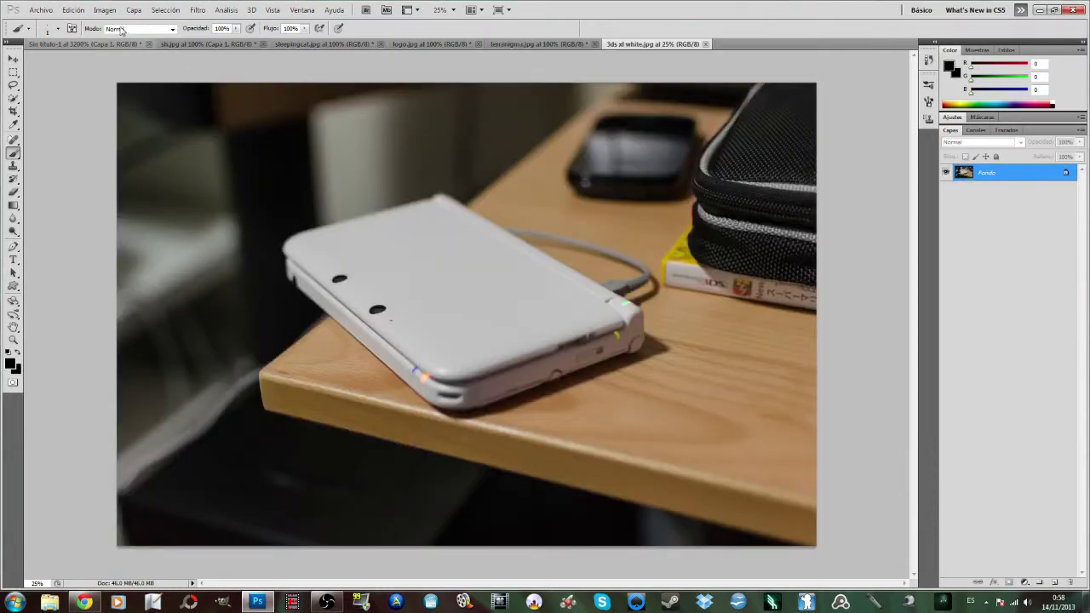
click(73, 10)
click(83, 171)
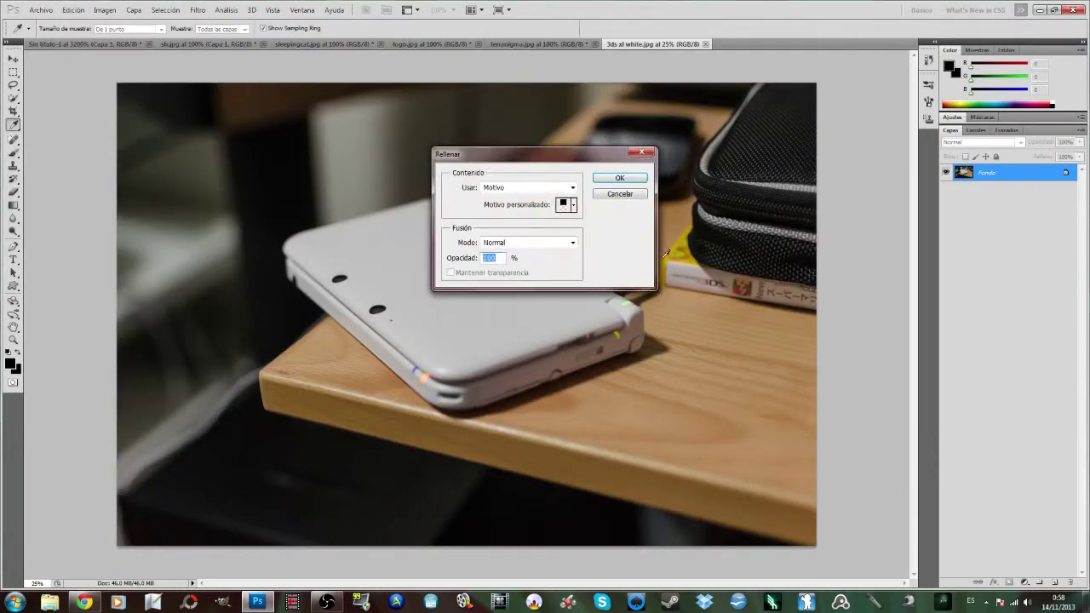
- Apply the scanline pattern fill to 3ds xl white.jpg, zooming in twice and back out to inspect
click(623, 180)
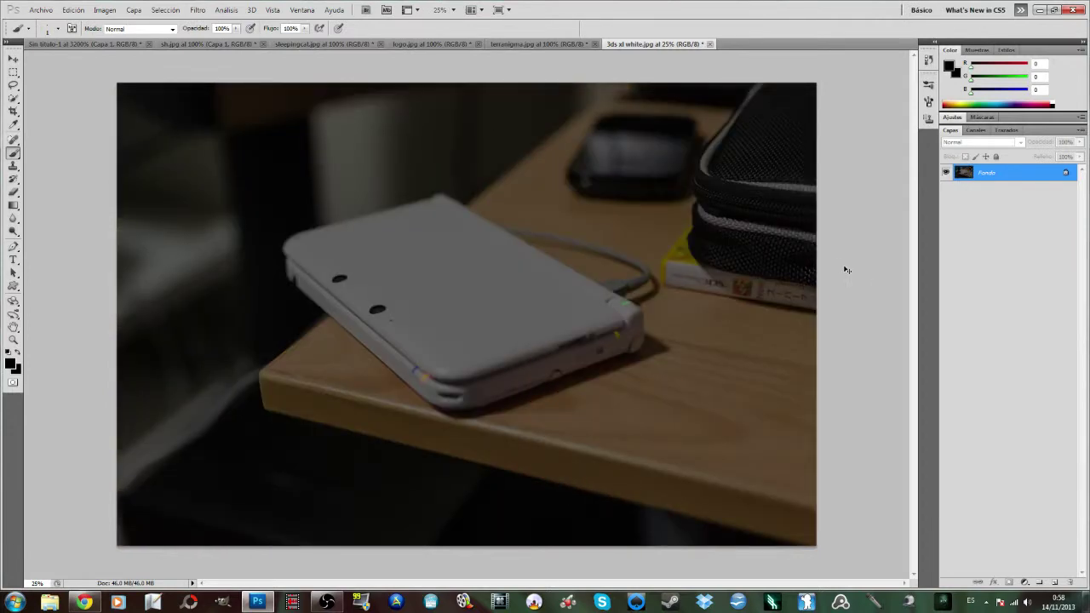
key(ctrl+plus)
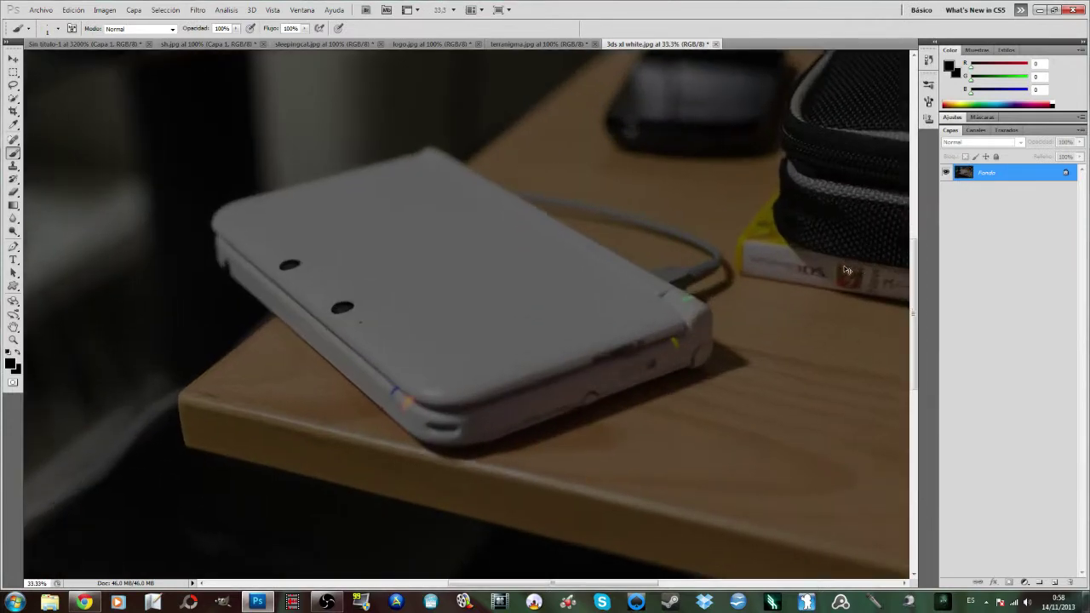
key(ctrl+plus)
key(ctrl+plus)
key(ctrl+plus)
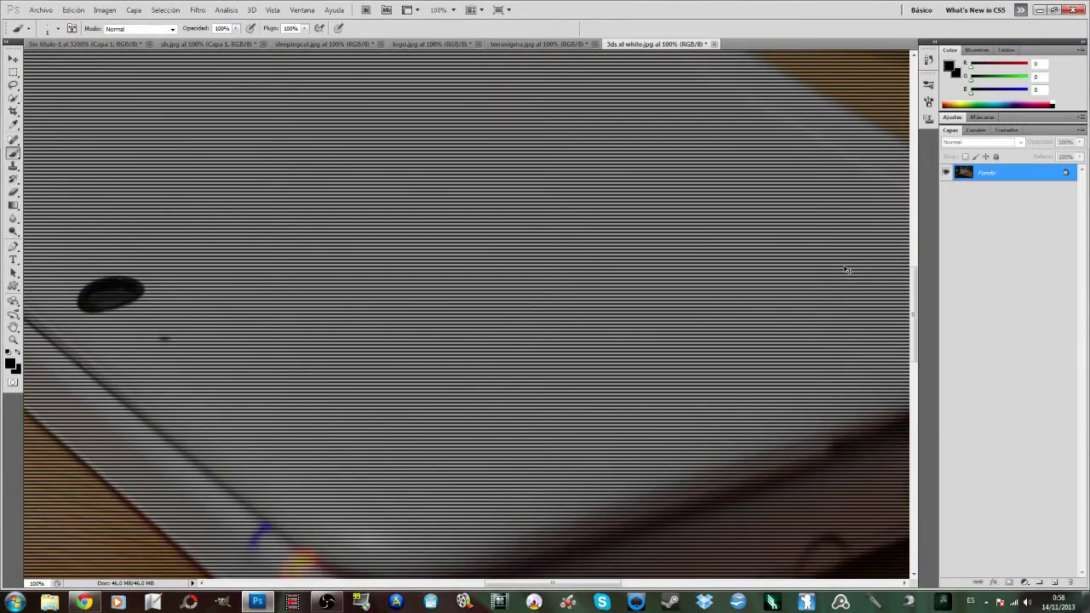
key(ctrl+minus)
key(ctrl+minus)
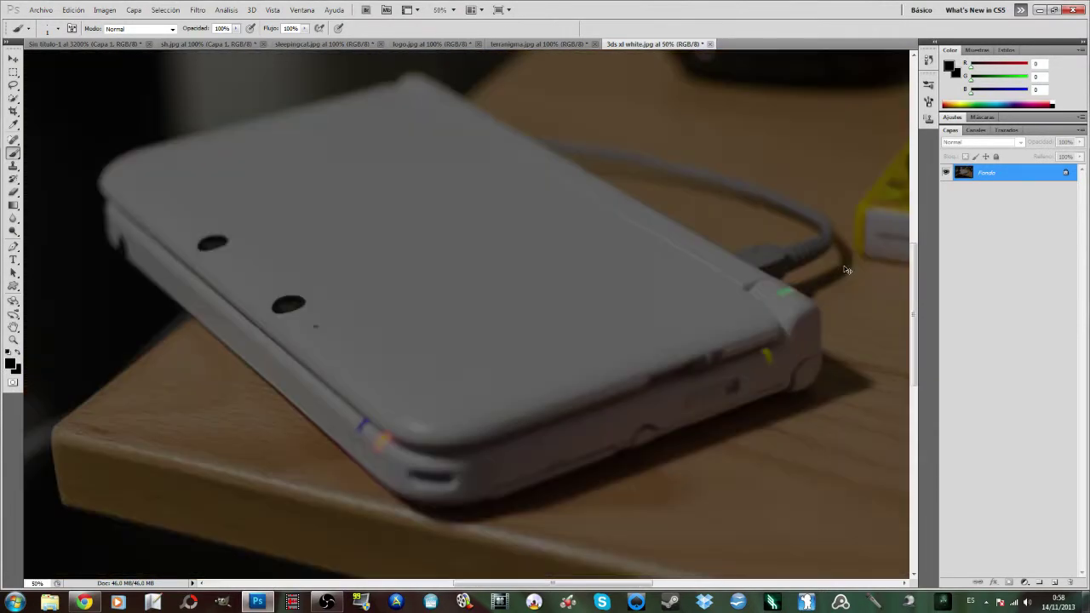
key(ctrl+minus)
key(ctrl+minus)
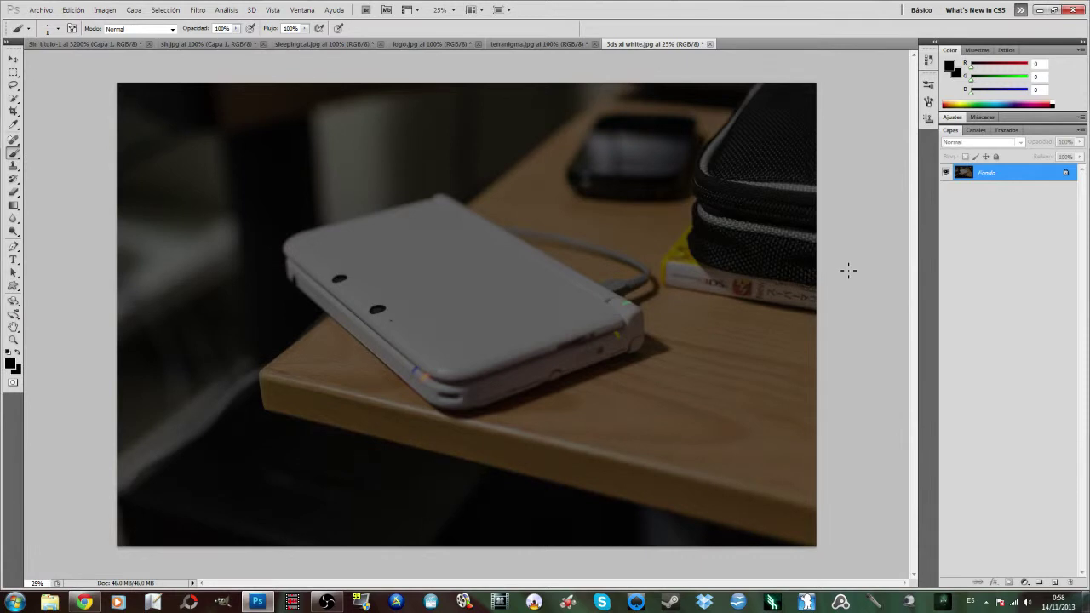
- Close 3ds xl white.jpg and undo the scanline fill on the terranigma artwork
click(712, 44)
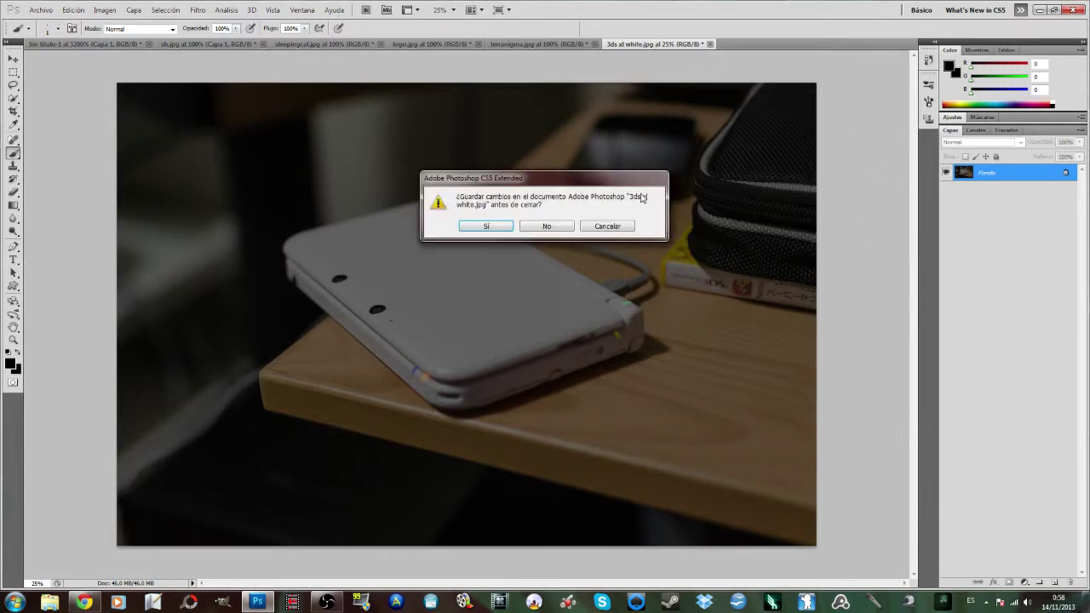
click(548, 224)
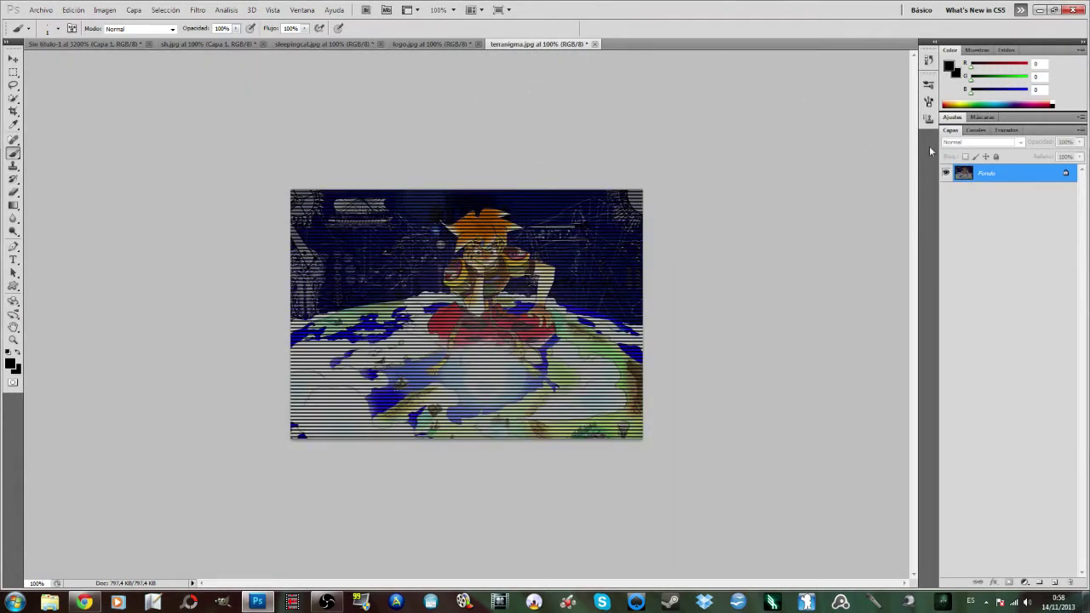
click(73, 9)
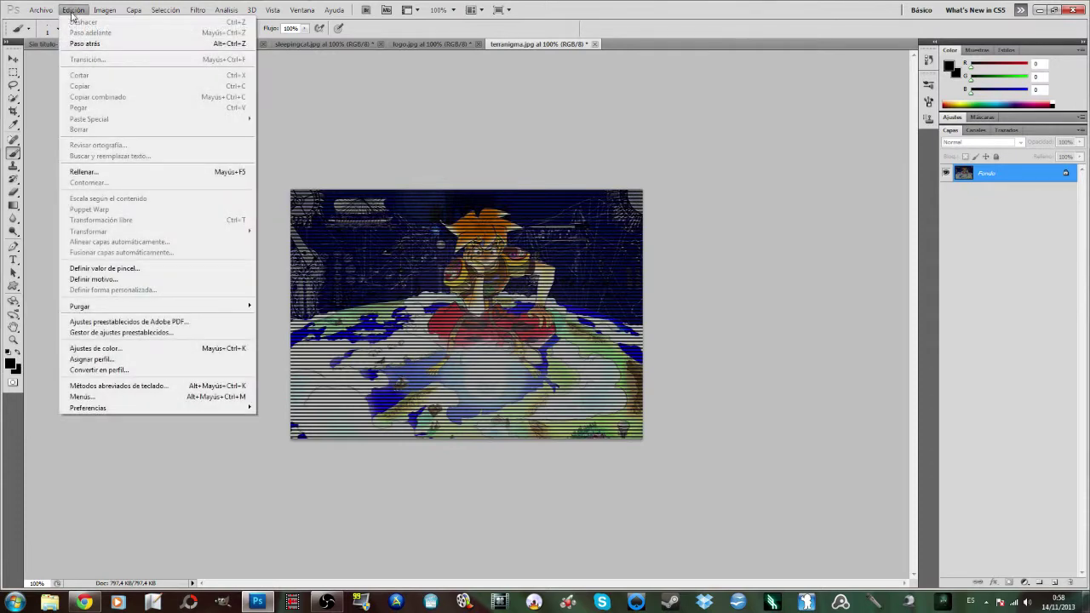
click(84, 43)
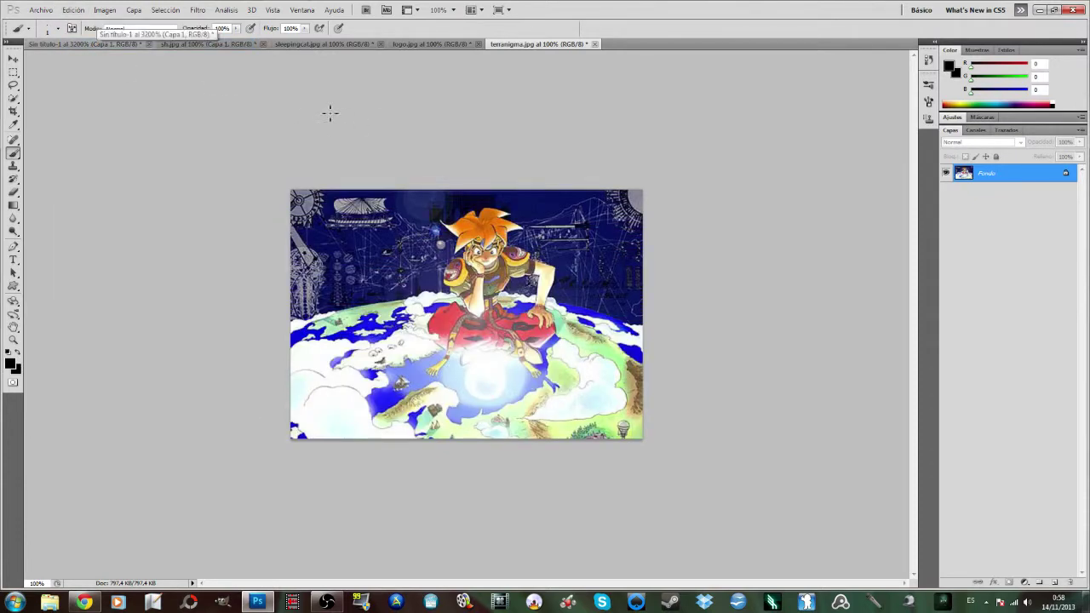
click(41, 9)
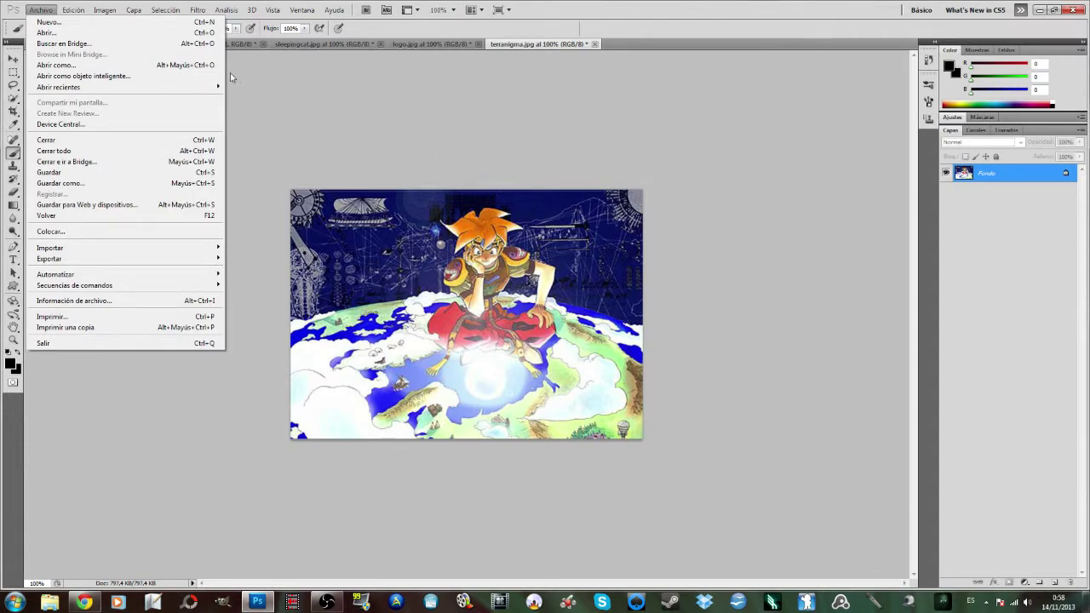
- Create a new 2×2 pixel transparent document and zoom to 3200%
click(149, 23)
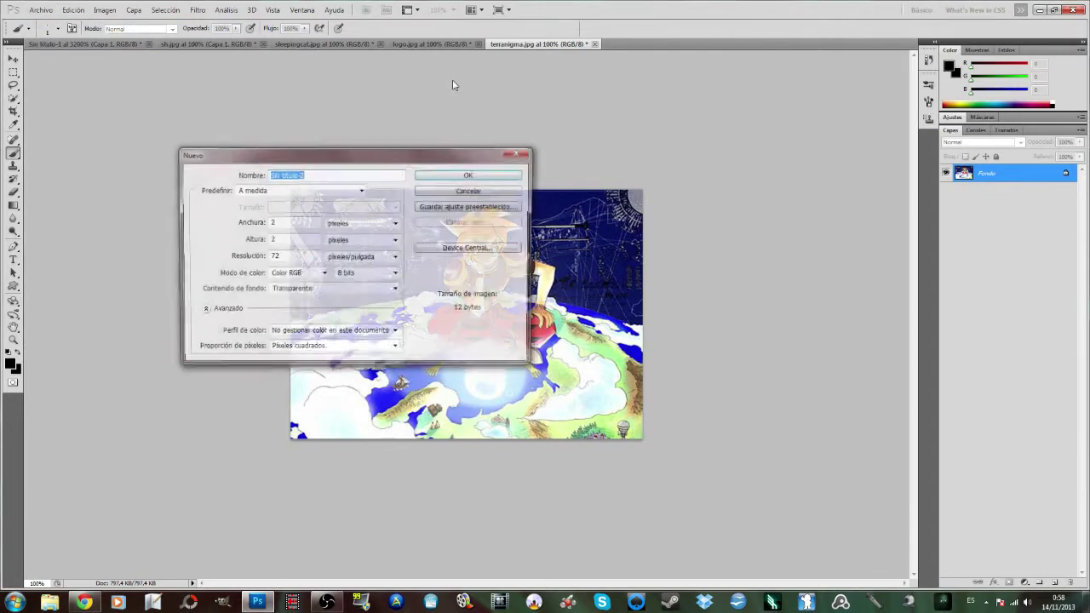
click(285, 224)
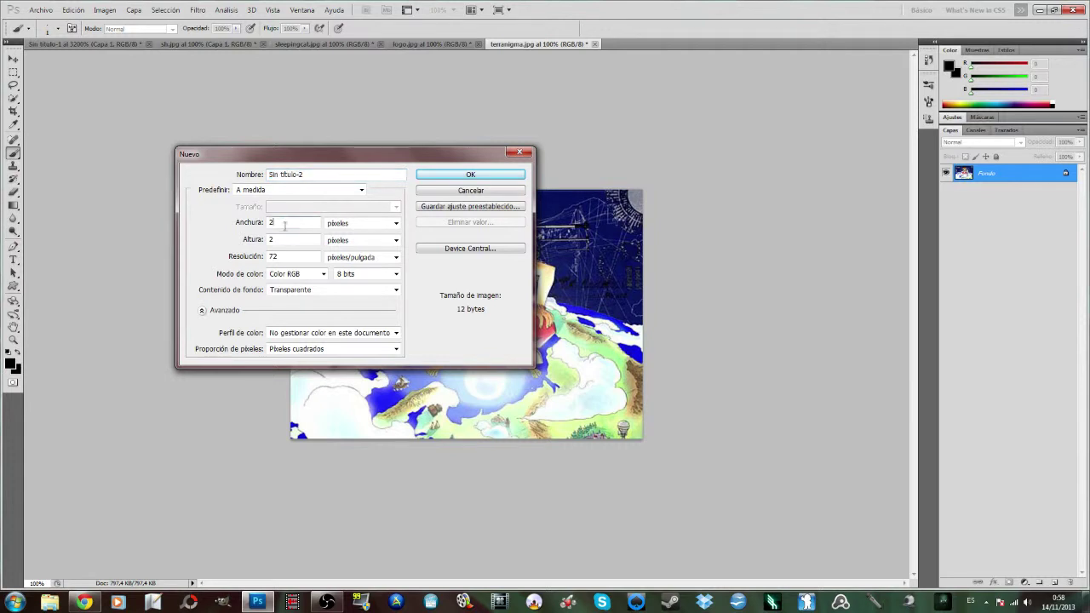
click(485, 177)
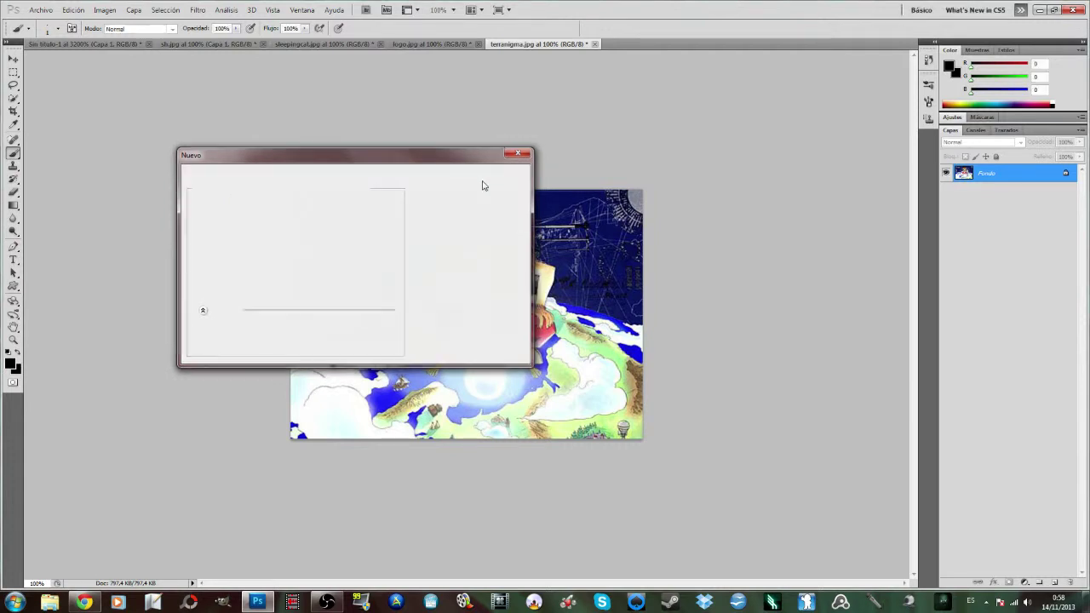
key(ctrl+0)
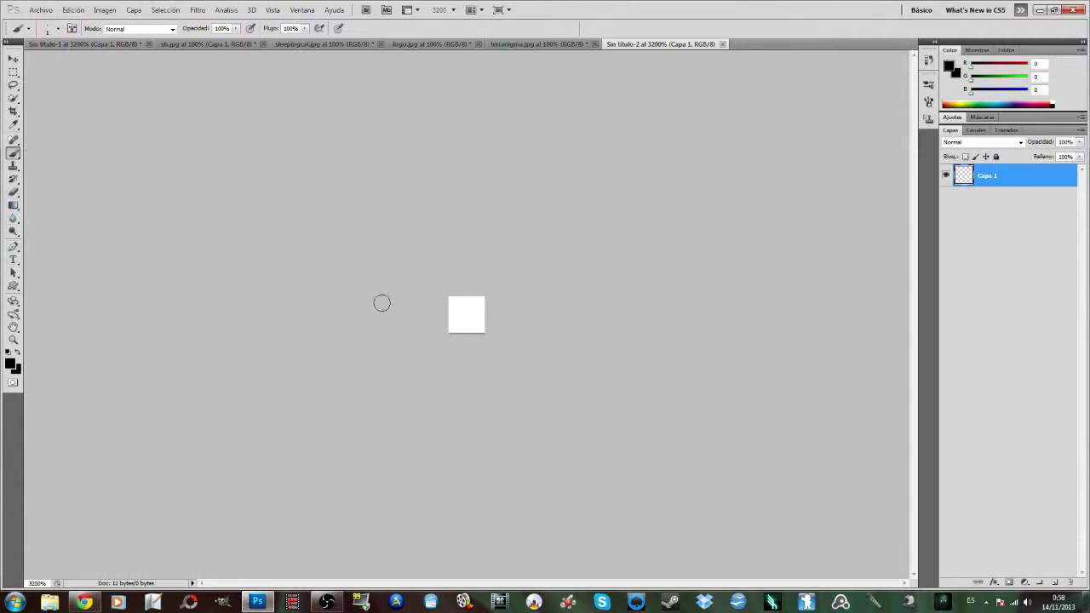
- Paint the left pixel column black and erase the right column back to transparent
click(445, 300)
click(445, 329)
click(445, 301)
click(445, 329)
click(445, 305)
drag(451, 304, 445, 327)
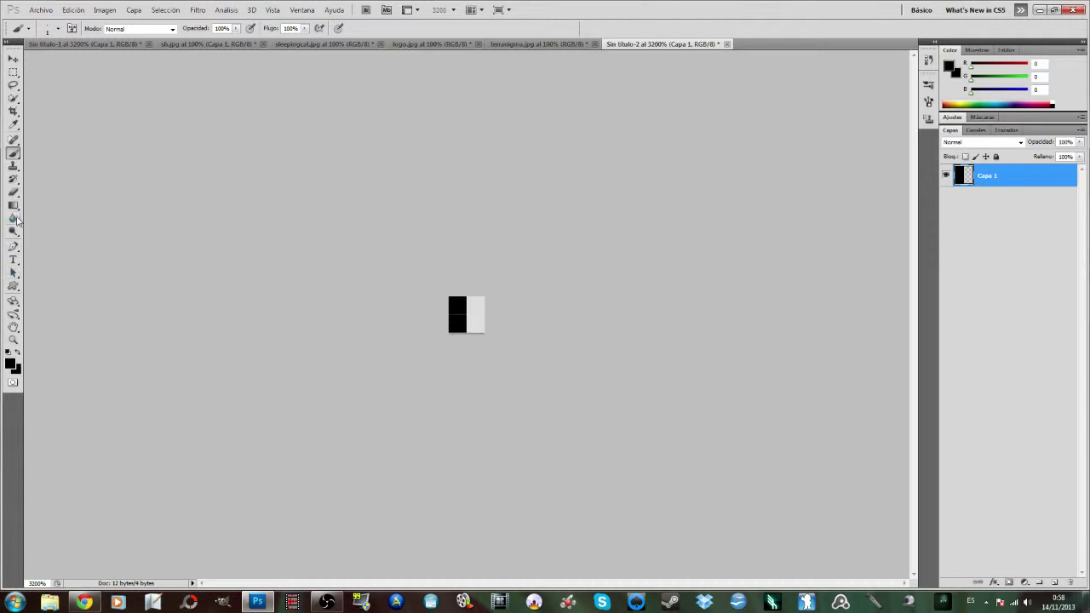
click(13, 193)
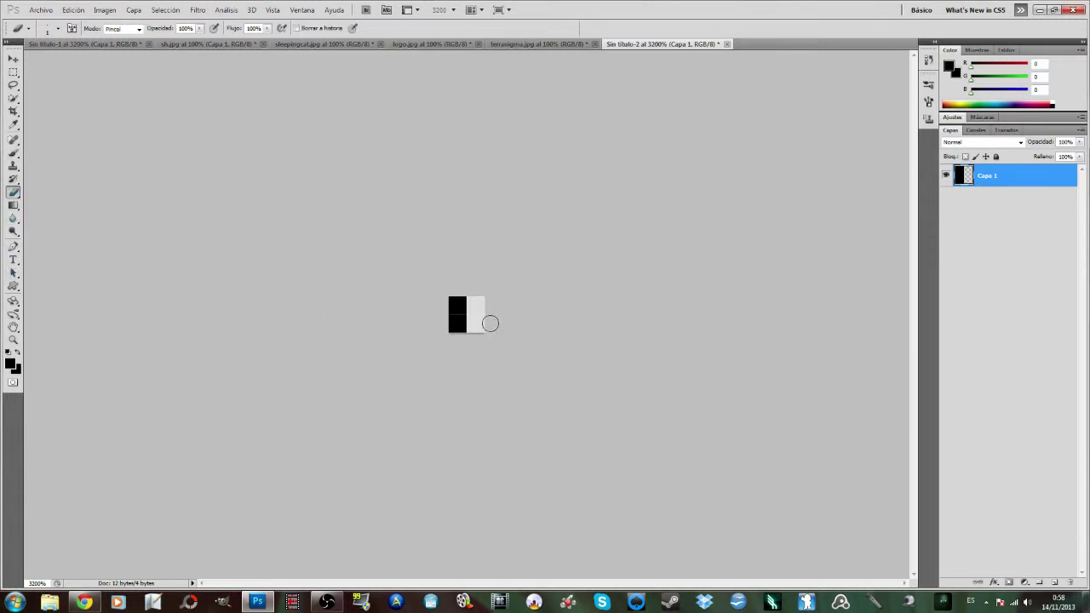
mouse_move(479, 304)
mouse_down()
mouse_move(476, 316)
mouse_move(473, 302)
mouse_up()
click(40, 9)
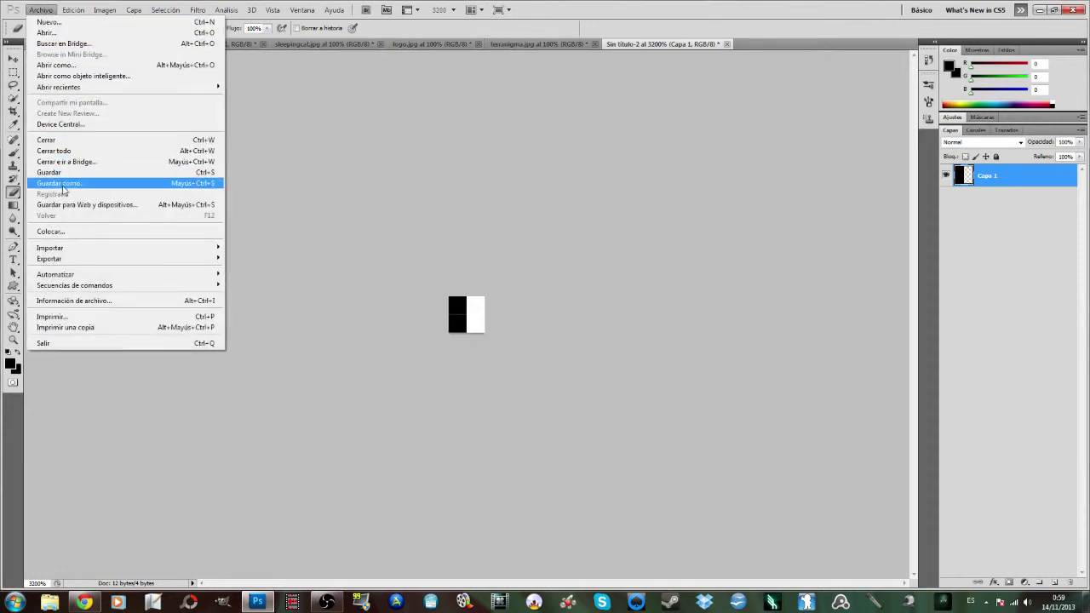
- Define the 2×2 tile as a pattern named 'crt vertical'
click(74, 9)
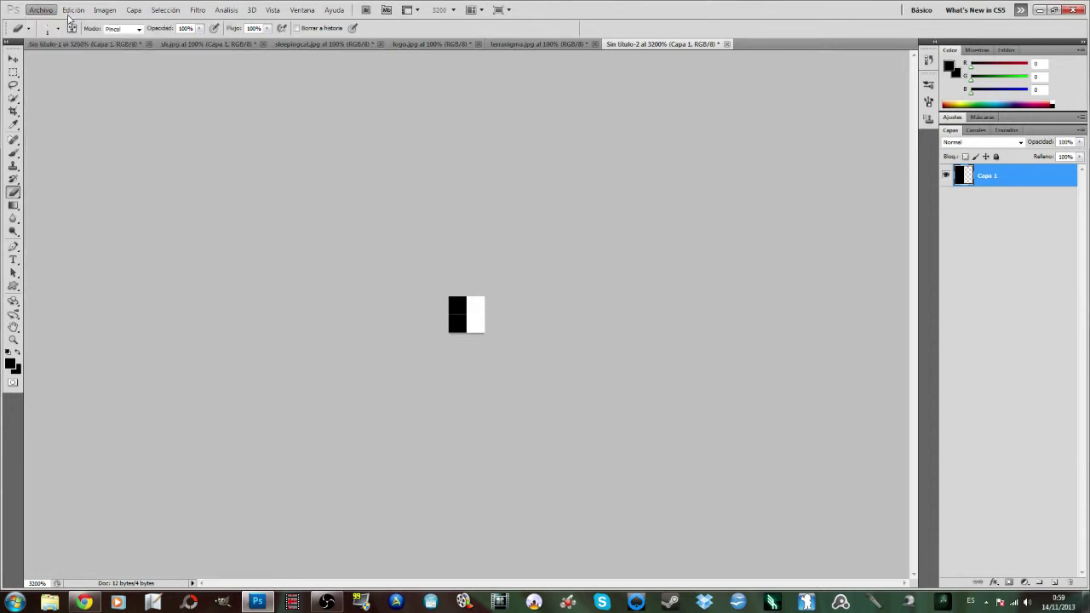
click(94, 278)
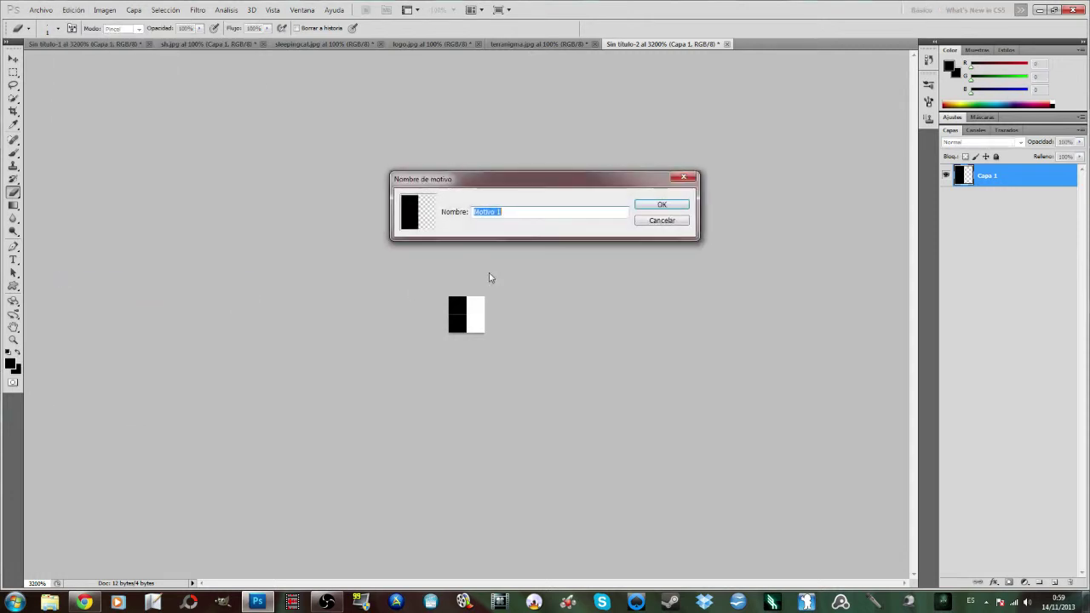
text(c)
text(tical)
key(Return)
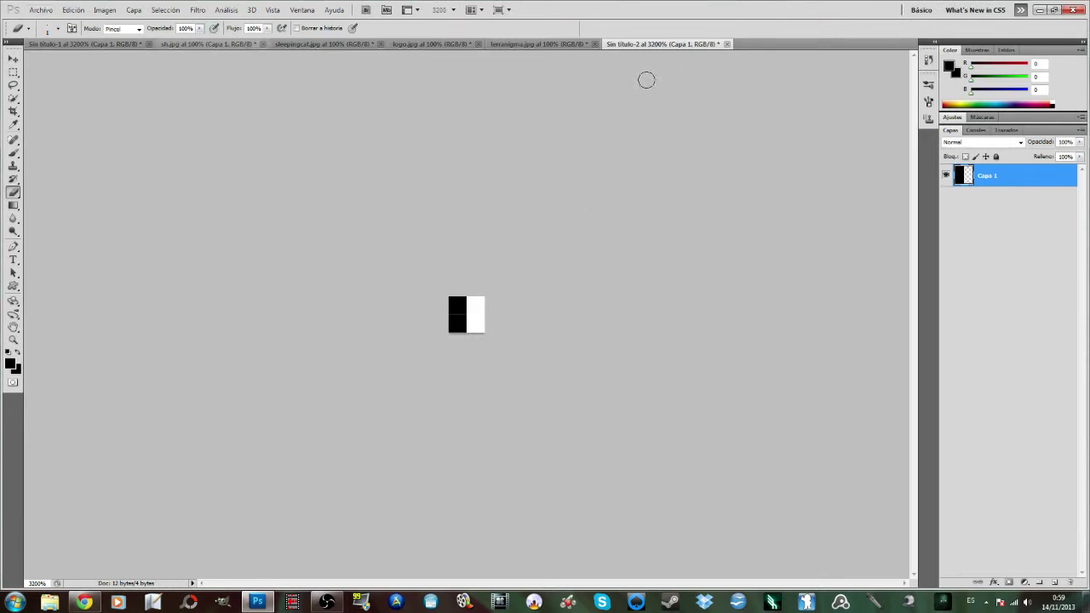
click(43, 11)
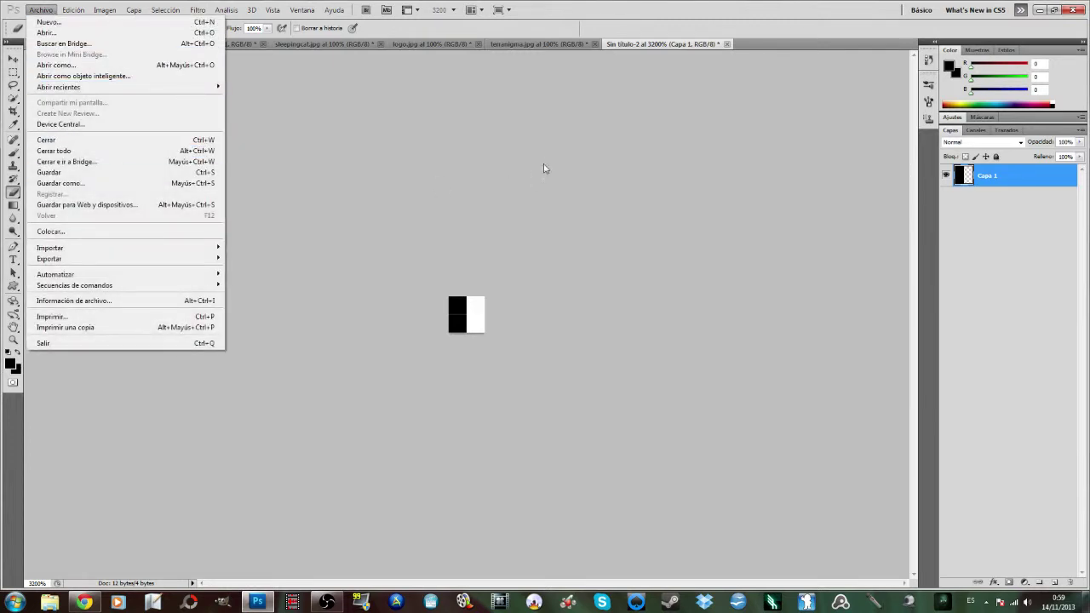
click(437, 165)
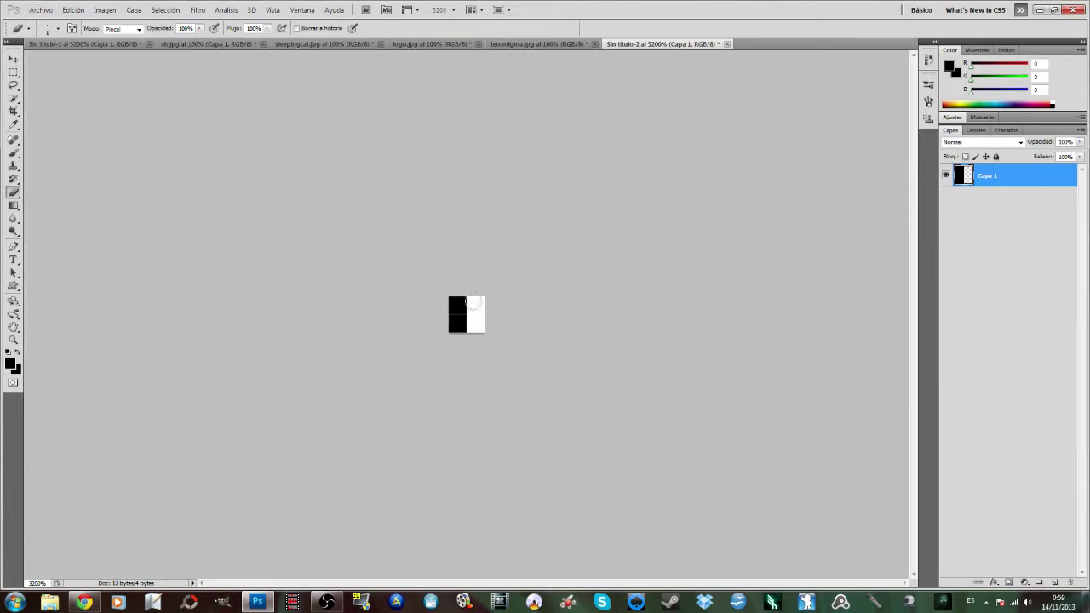
- Fill terranigma.jpg with the crt vertical pattern
click(528, 47)
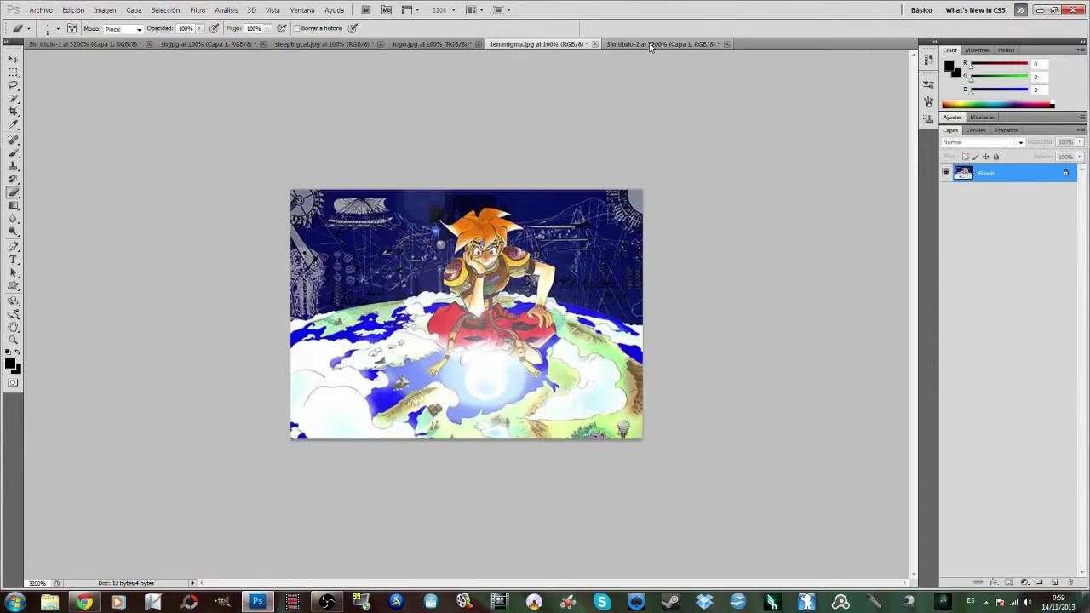
click(647, 46)
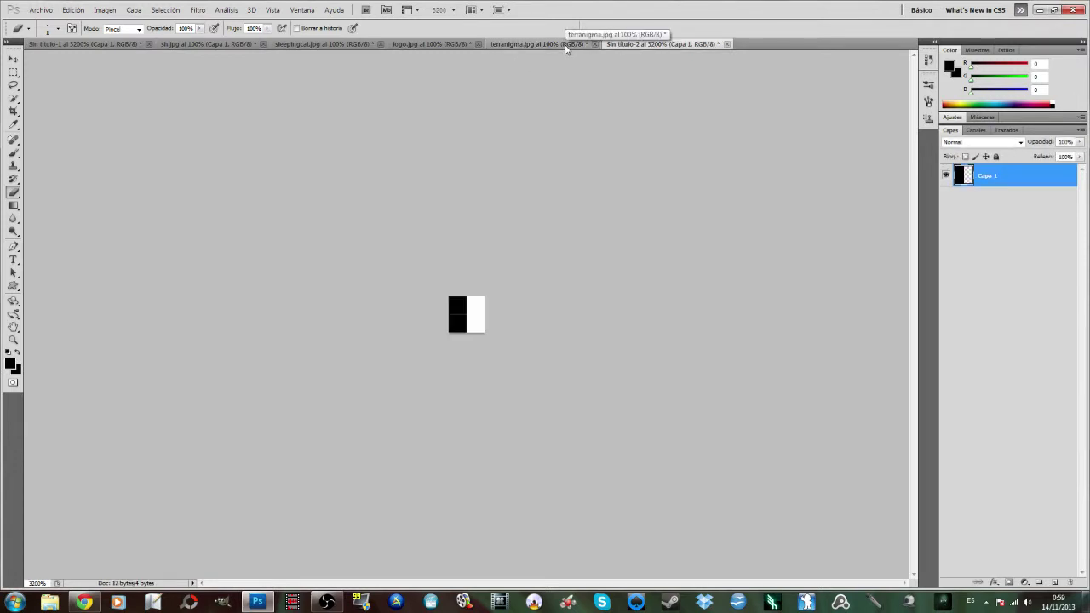
click(566, 45)
click(80, 15)
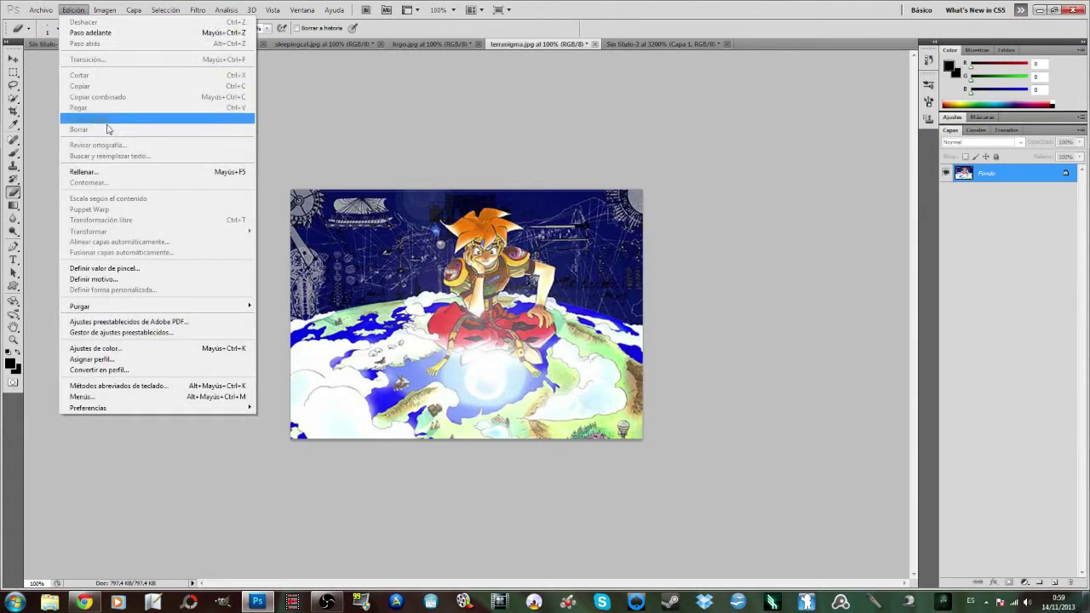
click(113, 172)
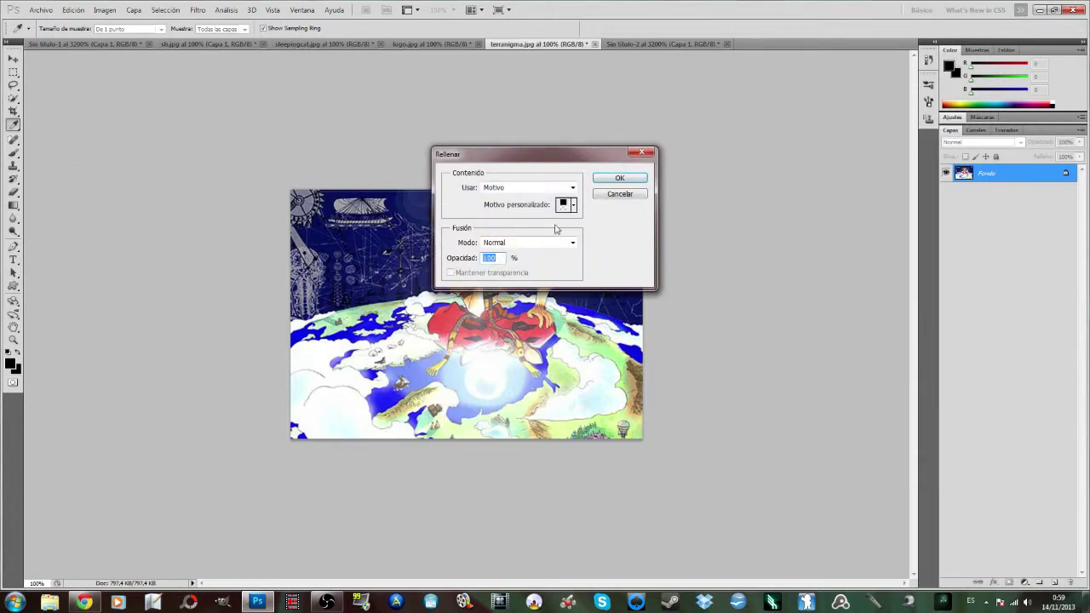
click(575, 206)
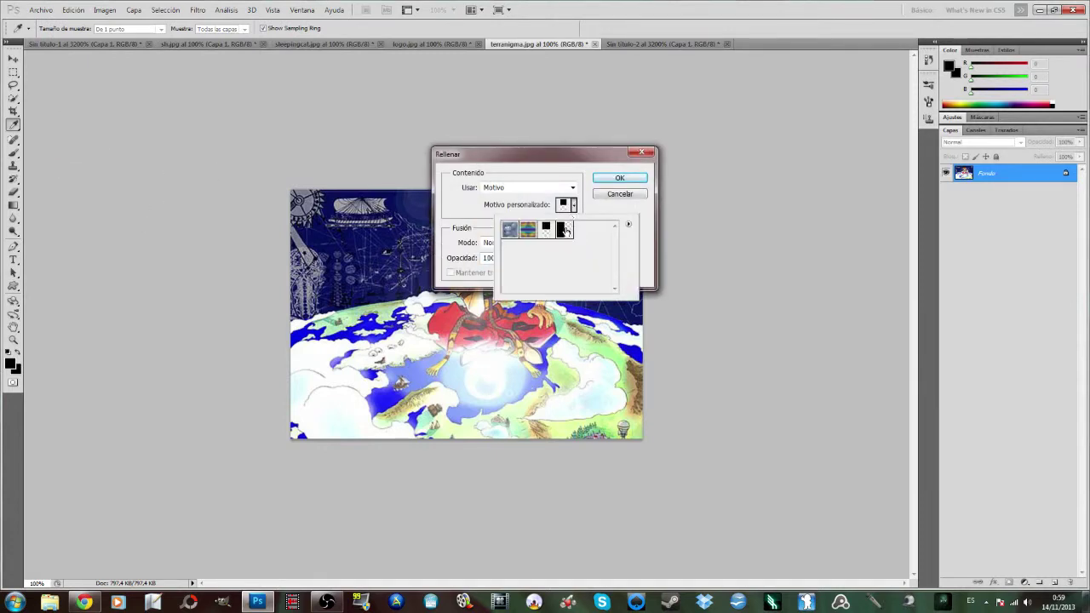
double_click(566, 230)
click(620, 178)
key(e)
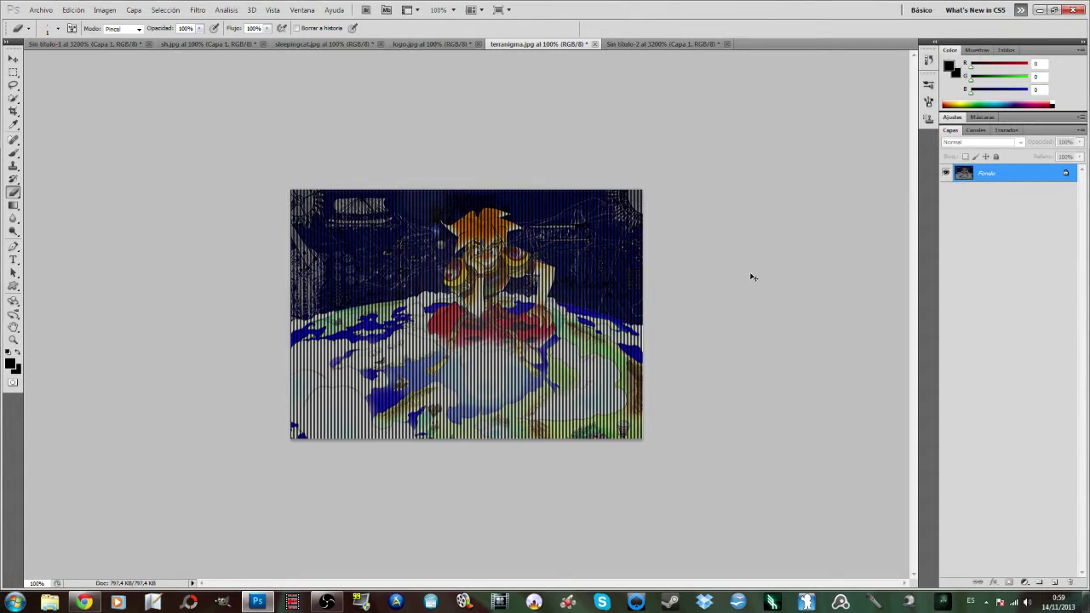
- Zoom to 200% and back to check the stripes, then bring up Open Broadcaster Software
key(ctrl+plus)
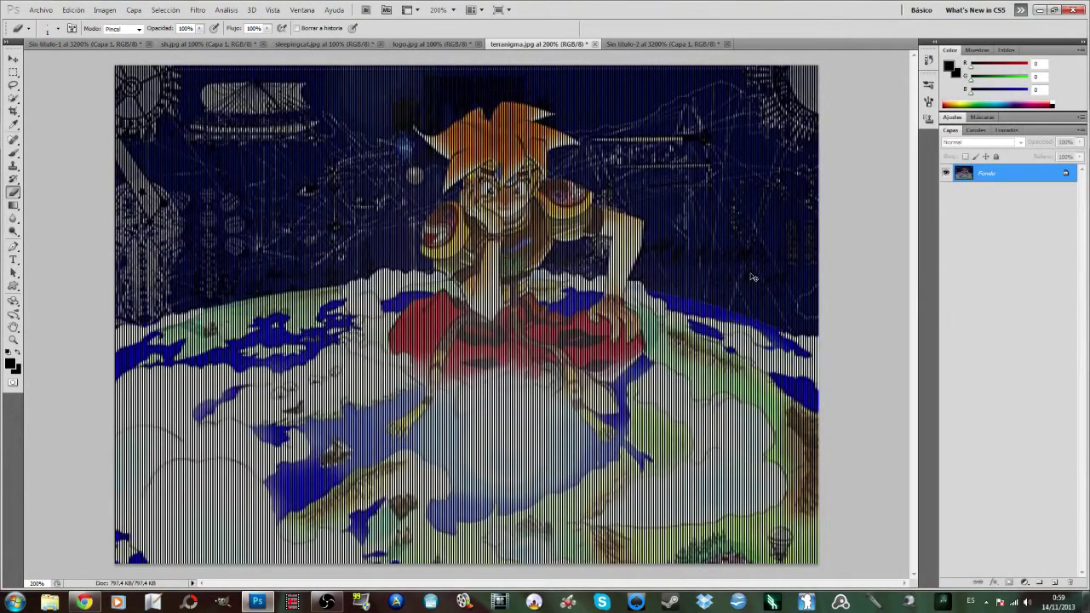
key(ctrl+minus)
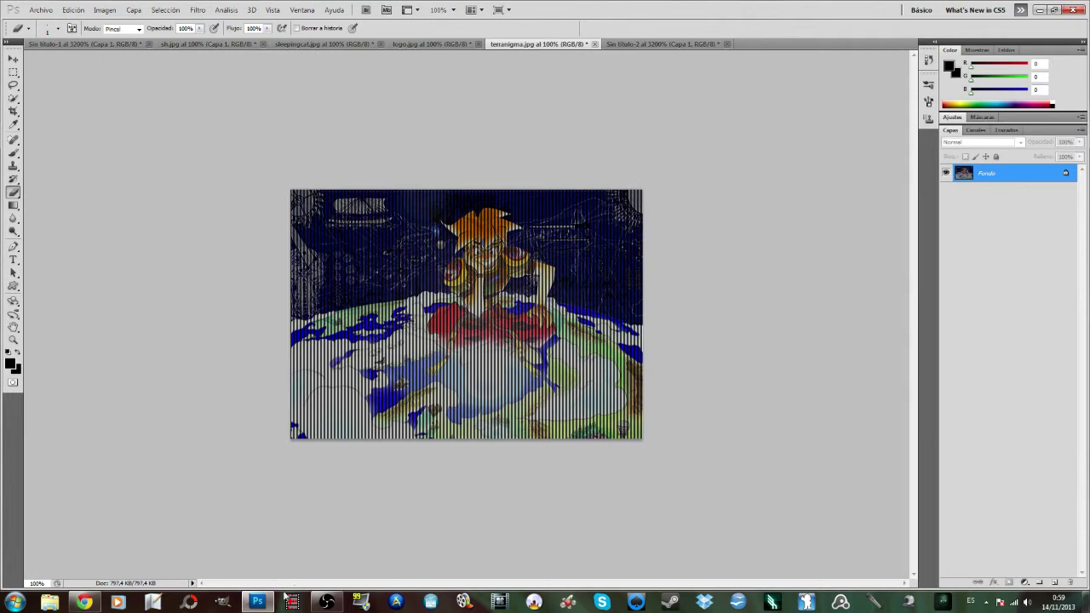
click(326, 602)
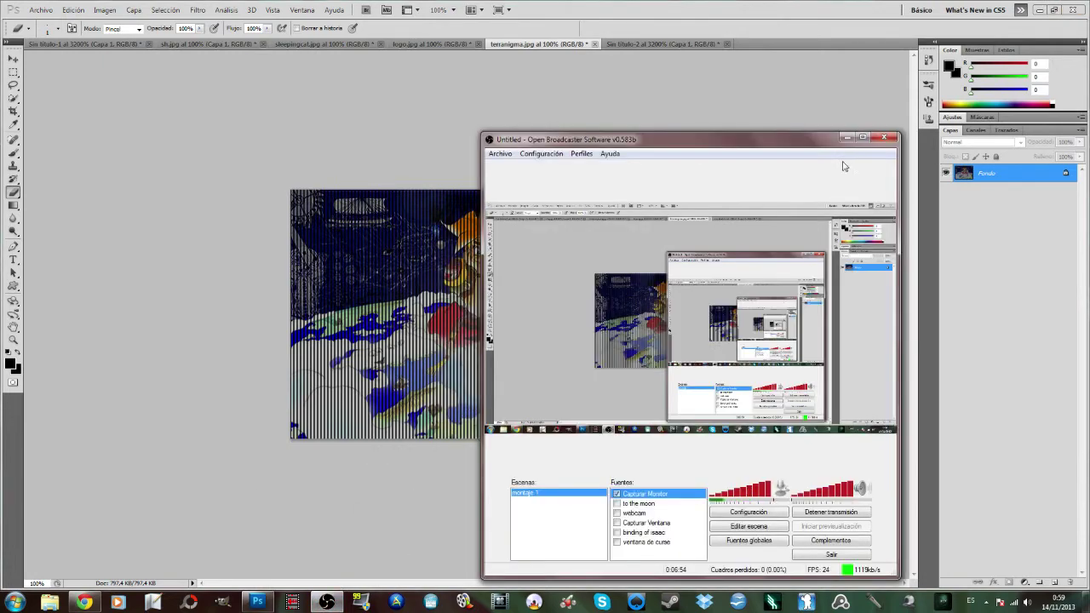
drag(826, 141, 795, 88)
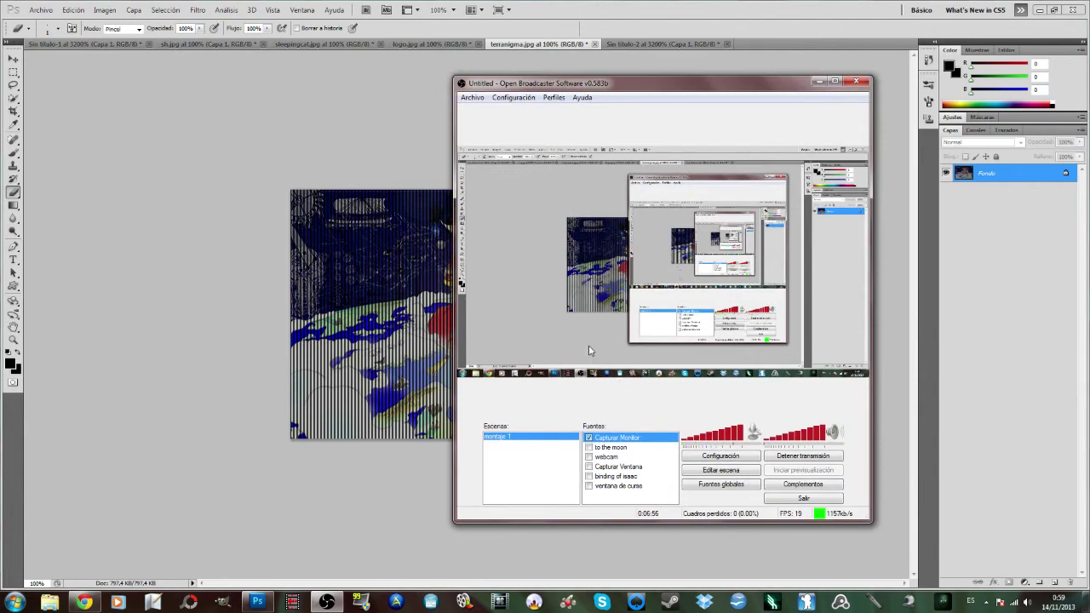